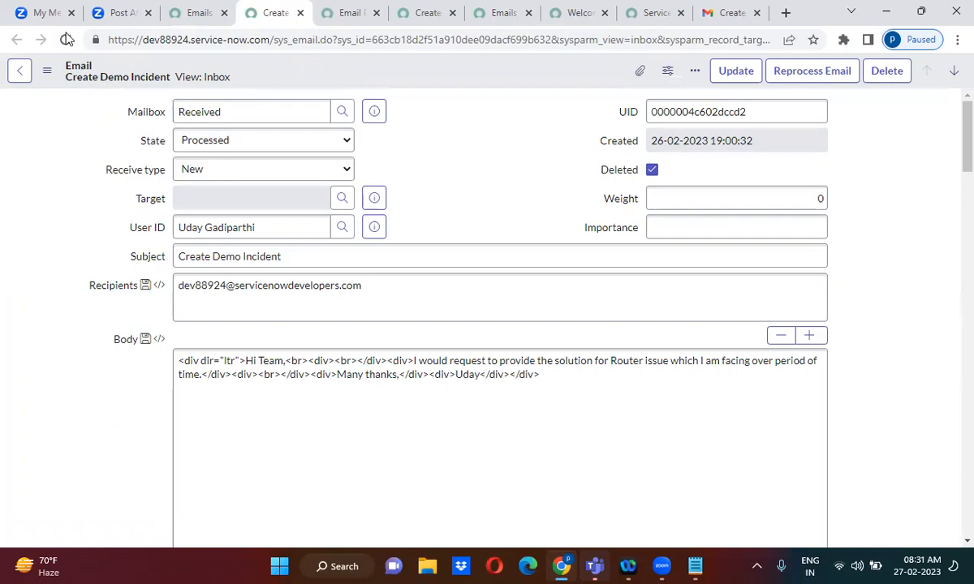
Step: Reload the Create Demo Incident email record to check whether its Target field has been filled in
{"action": "left_click", "coordinate": [65, 41]}
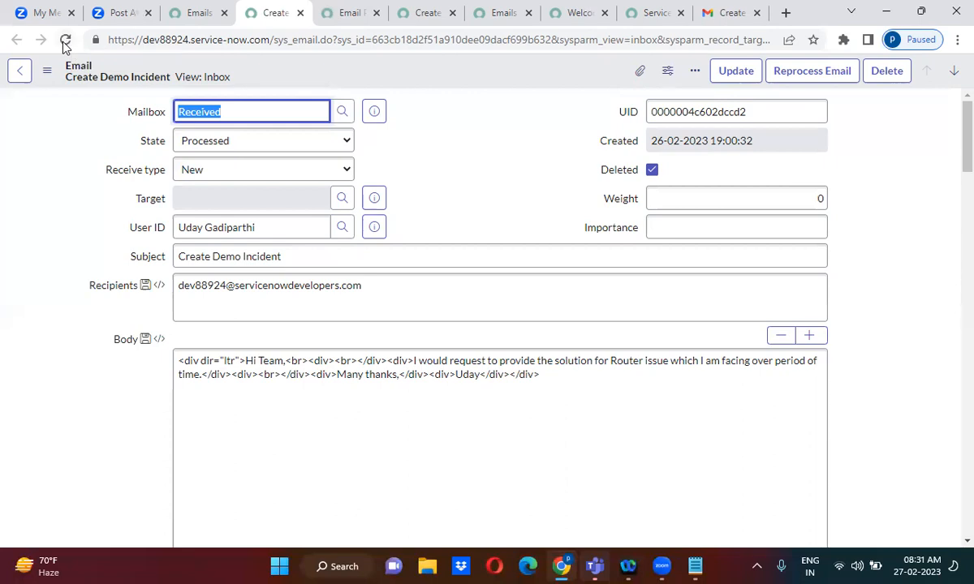
{"action": "left_click", "coordinate": [65, 43]}
{"action": "left_click", "coordinate": [65, 41]}
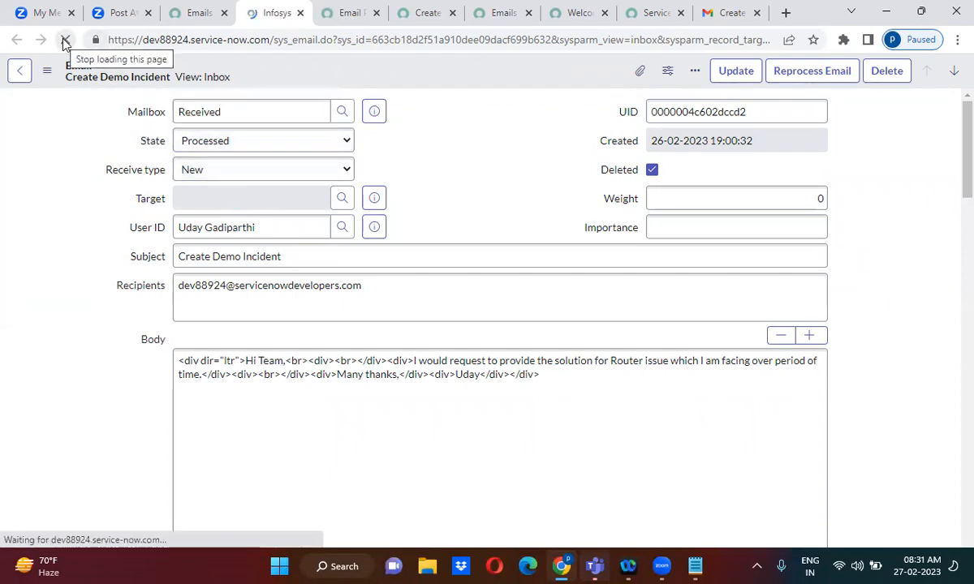
{"action": "left_click", "coordinate": [448, 217]}
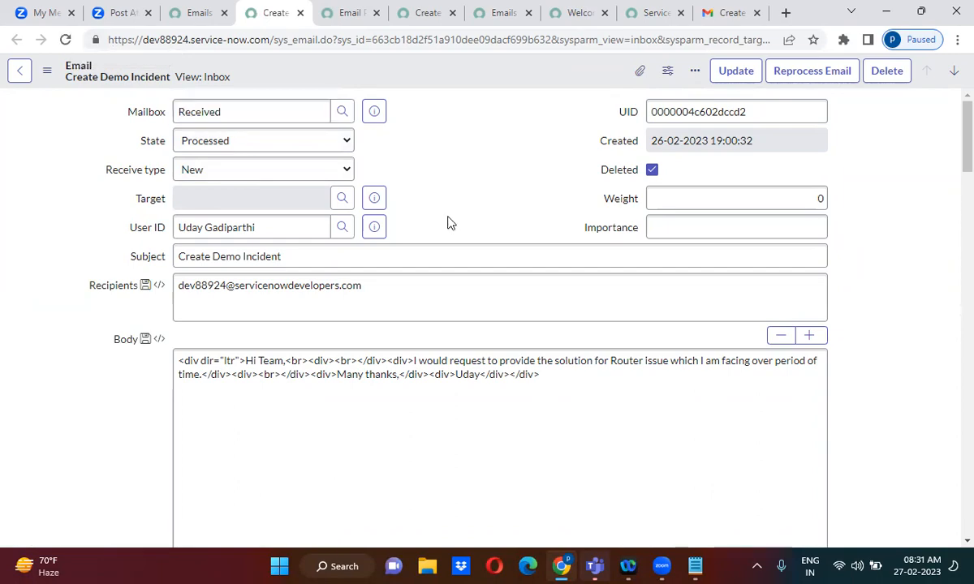
Step: Find the processed 'Create Demo Incident' entry in the Email Log and copy the demo incident number DEMINC0001397 from its message
{"action": "scroll", "coordinate": [448, 216], "scroll_direction": "down", "scroll_amount": 3}
{"action": "scroll", "coordinate": [448, 216], "scroll_direction": "down", "scroll_amount": 15}
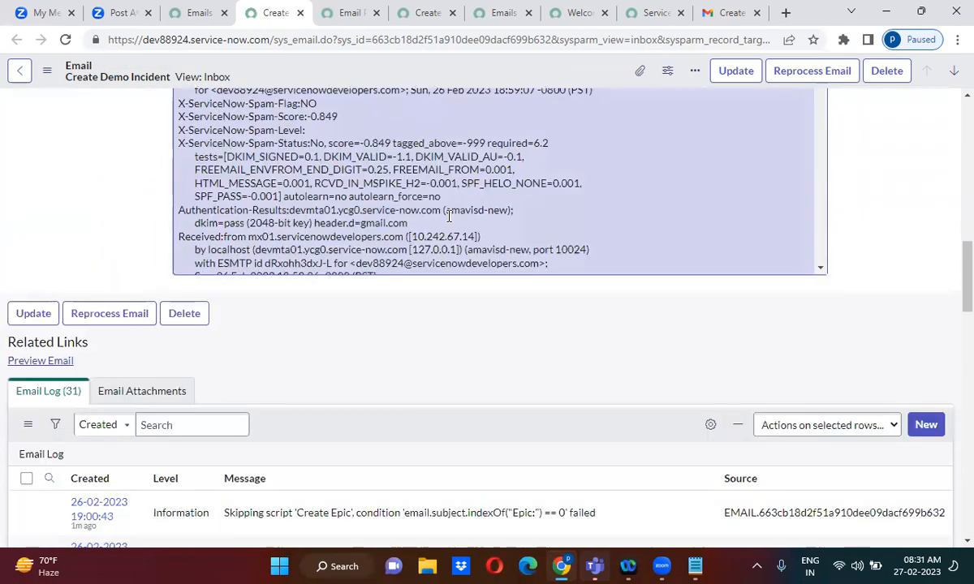
{"action": "scroll", "coordinate": [450, 221], "scroll_direction": "up", "scroll_amount": 2}
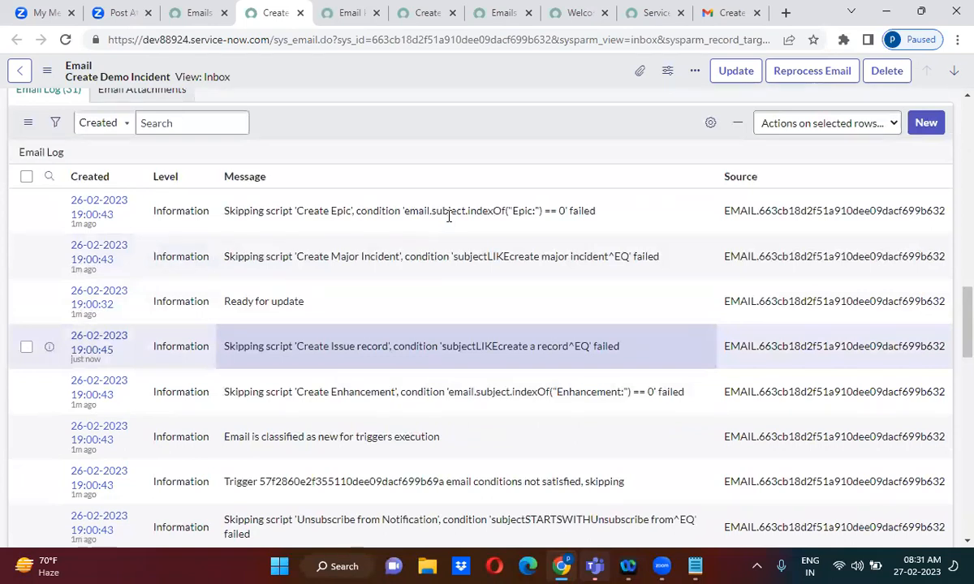
{"action": "scroll", "coordinate": [447, 216], "scroll_direction": "down", "scroll_amount": 4}
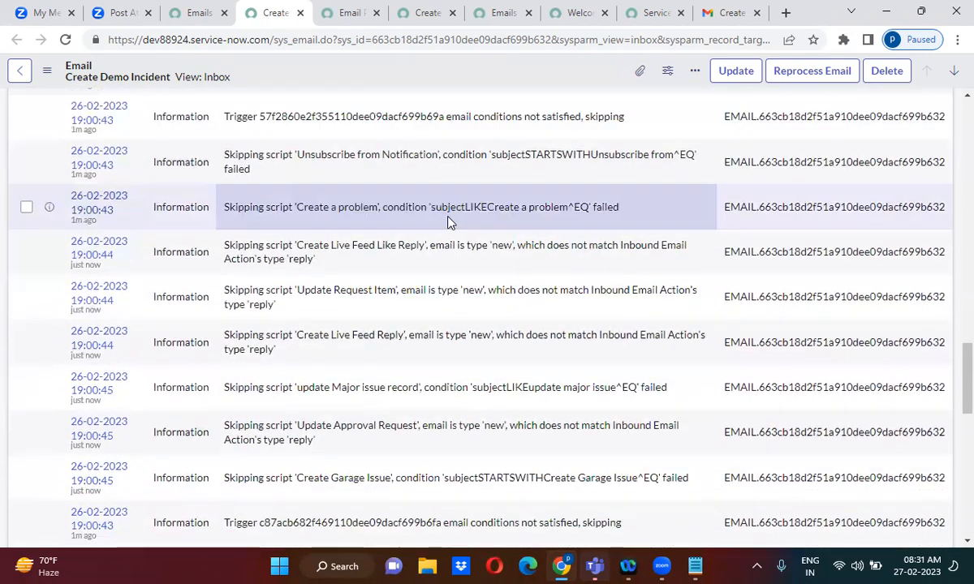
{"action": "scroll", "coordinate": [450, 222], "scroll_direction": "down", "scroll_amount": 3}
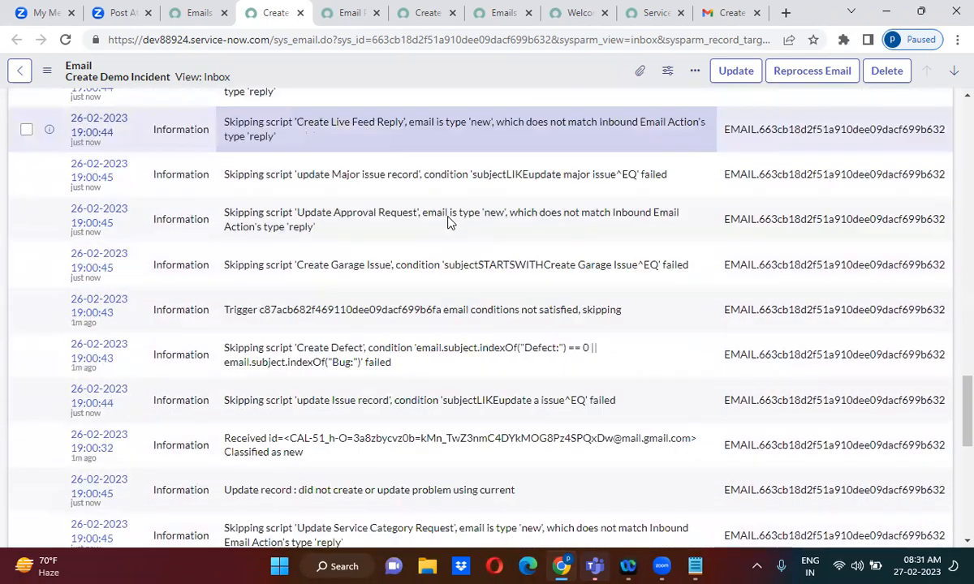
{"action": "scroll", "coordinate": [451, 222], "scroll_direction": "down", "scroll_amount": 8}
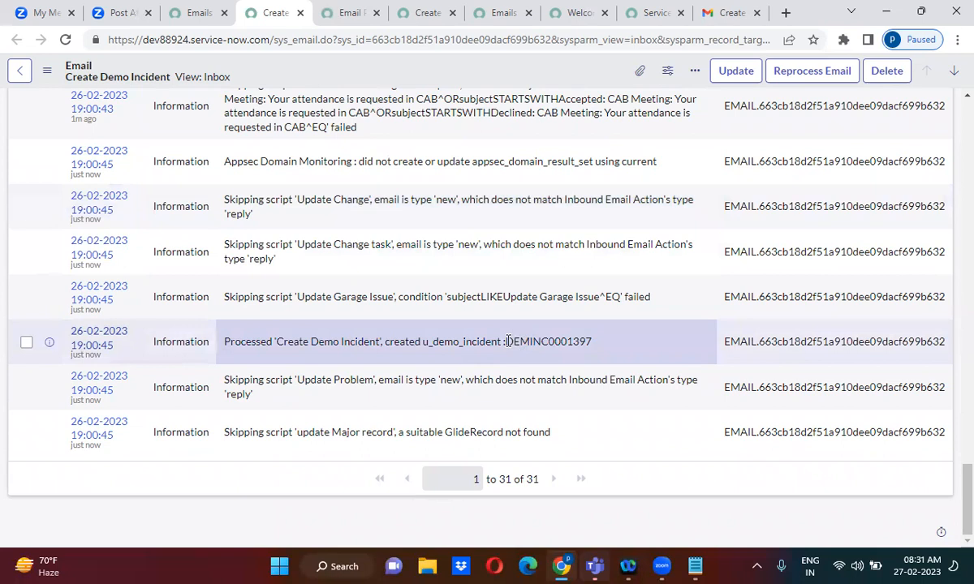
{"action": "left_click_drag", "start_coordinate": [506, 341], "coordinate": [591, 341]}
{"action": "key", "text": "ctrl+c"}
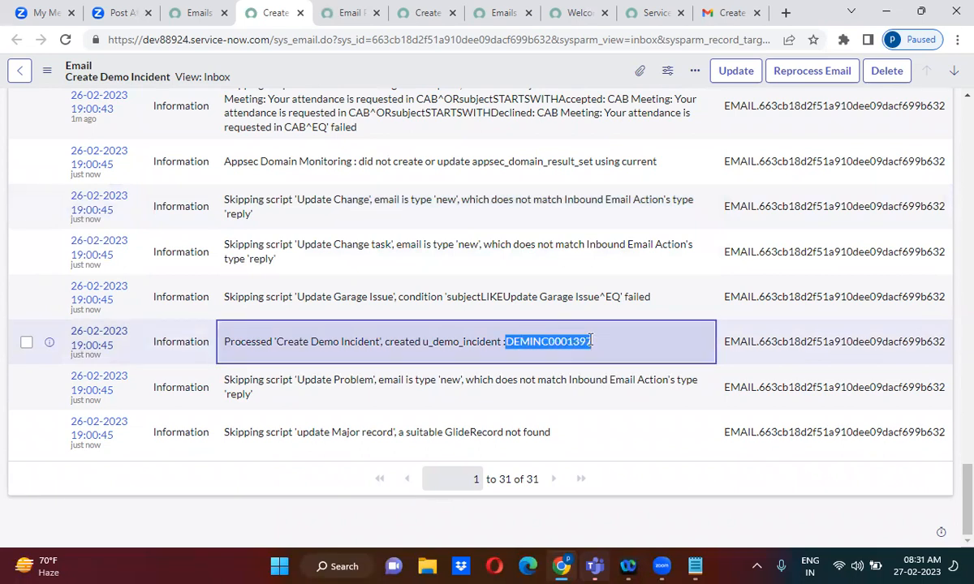
Step: Reload the email record from its beginning and review its header fields and Email Log entries again
{"action": "left_click_drag", "start_coordinate": [965, 489], "coordinate": [950, 60]}
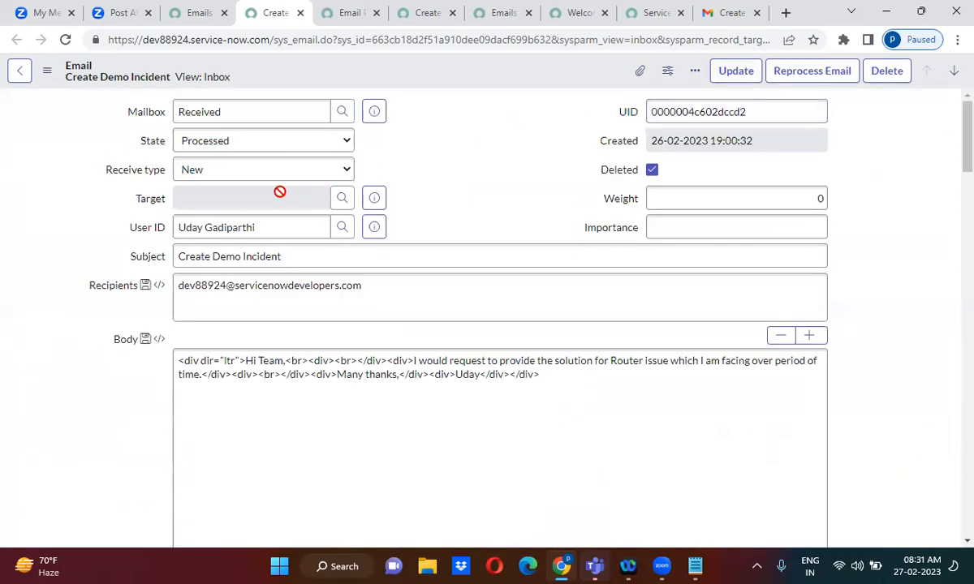
{"action": "left_click", "coordinate": [65, 40]}
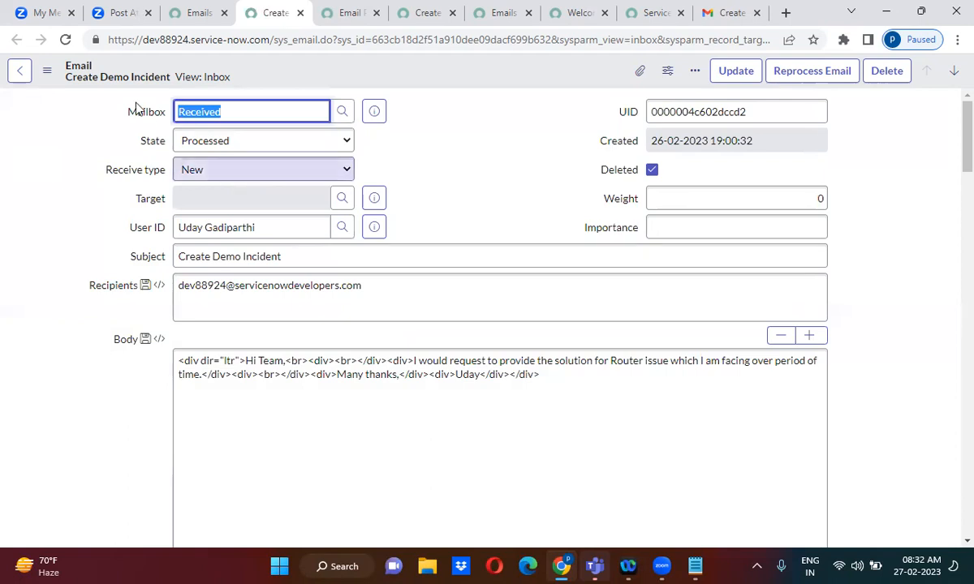
{"action": "left_click", "coordinate": [63, 38]}
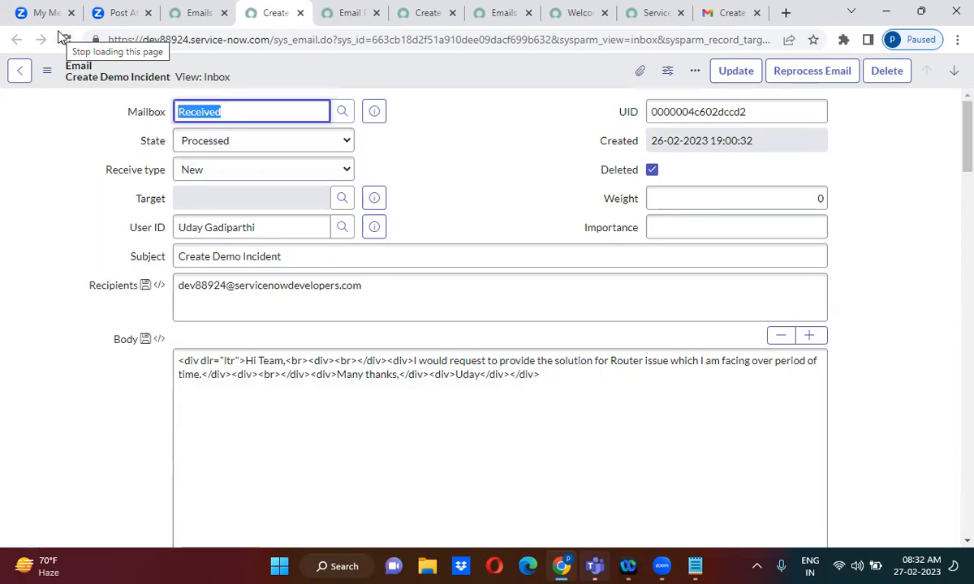
{"action": "left_click", "coordinate": [63, 38]}
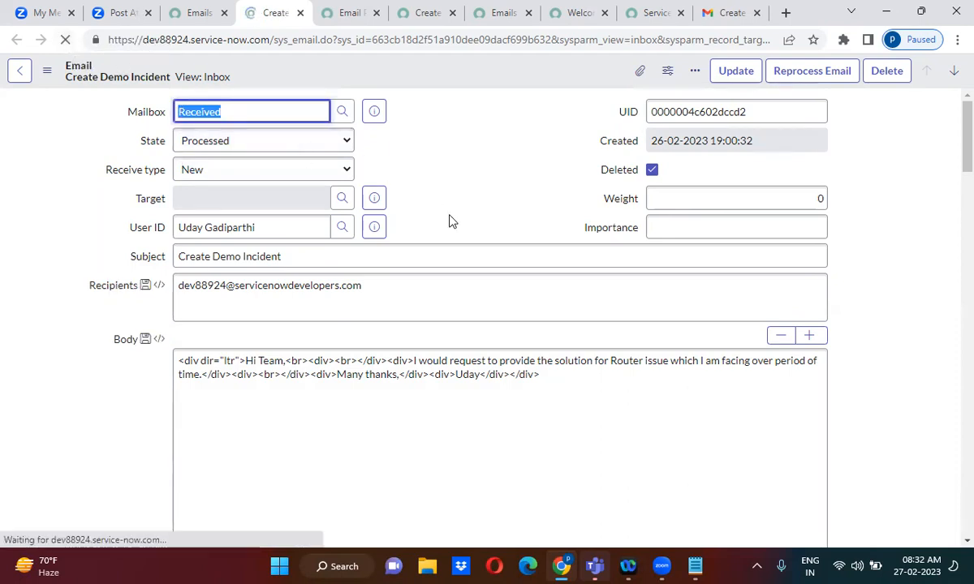
{"action": "scroll", "coordinate": [450, 216], "scroll_direction": "down", "scroll_amount": 1}
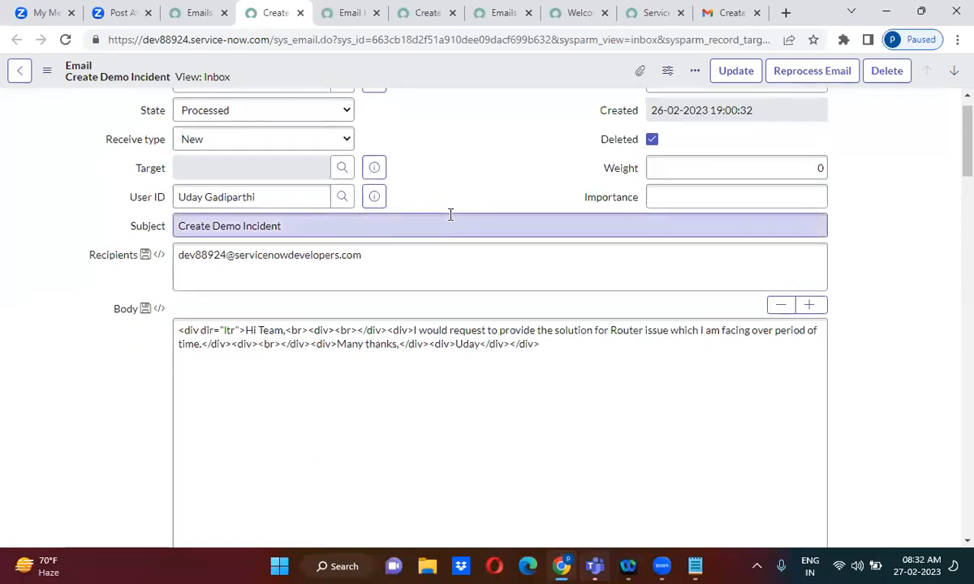
{"action": "scroll", "coordinate": [451, 215], "scroll_direction": "down", "scroll_amount": 10}
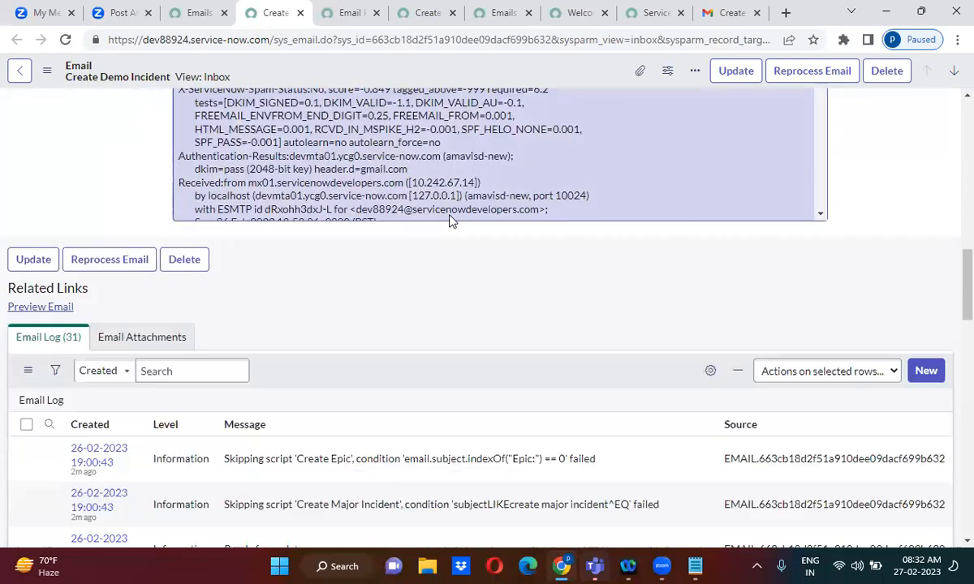
{"action": "scroll", "coordinate": [450, 219], "scroll_direction": "down", "scroll_amount": 5}
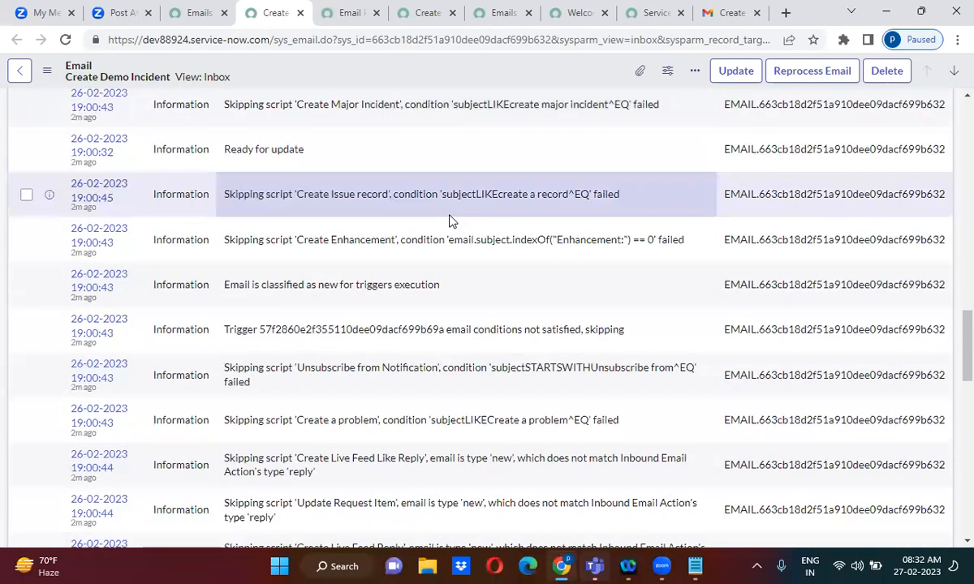
Step: From the Emails list, filter the navigator for "demo inc" and open the All Demo Incidents list in a new browser tab
{"action": "left_click", "coordinate": [203, 13]}
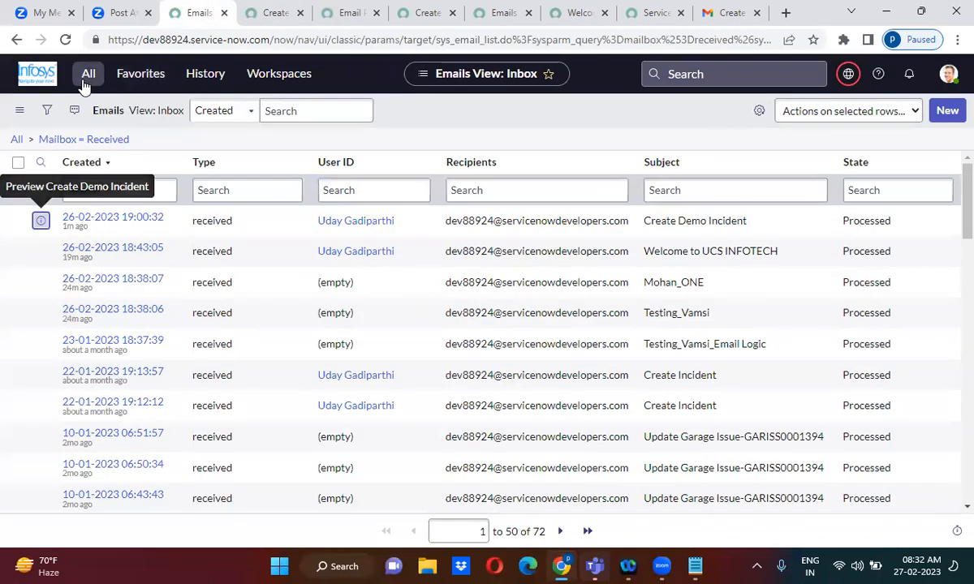
{"action": "left_click", "coordinate": [87, 73]}
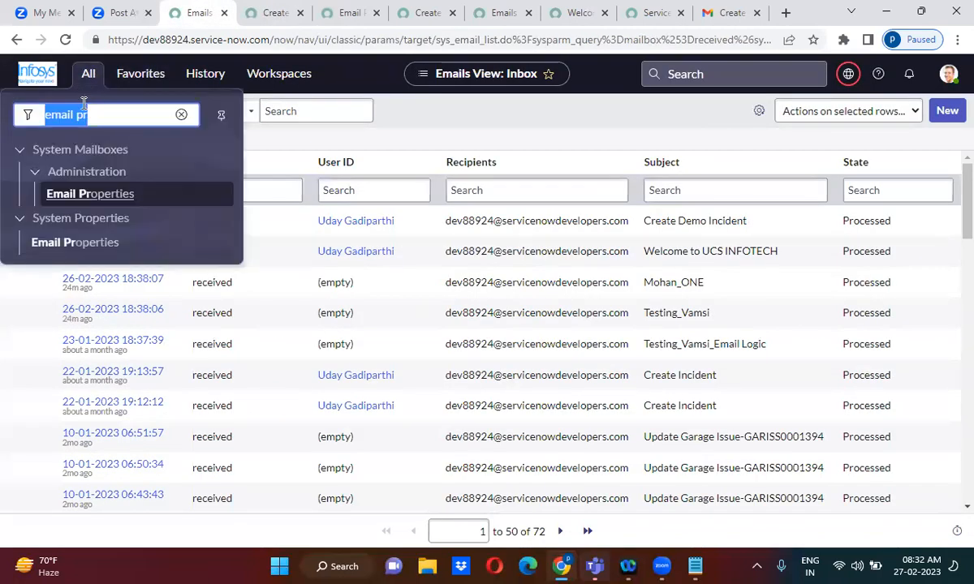
{"action": "type", "text": "demo inc"}
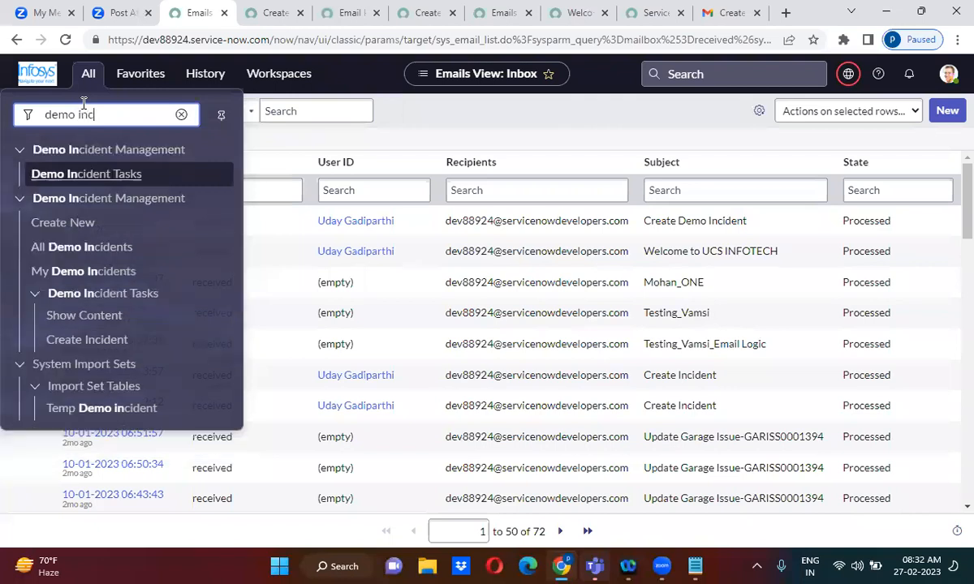
{"action": "middle_click", "coordinate": [97, 253]}
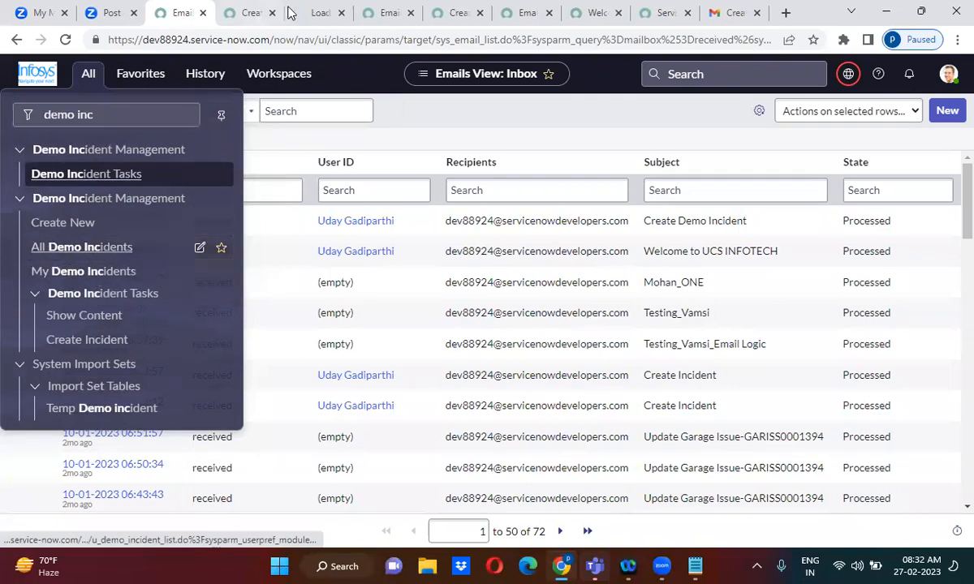
{"action": "left_click", "coordinate": [317, 9]}
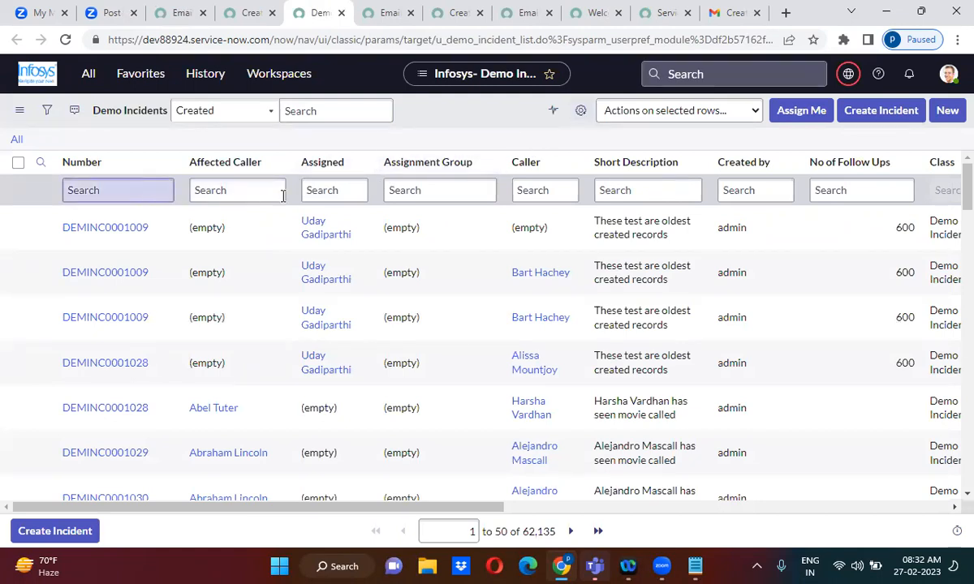
Step: Search the Demo Incidents list's Number column for *DEMINC0001397
{"action": "left_click", "coordinate": [105, 188]}
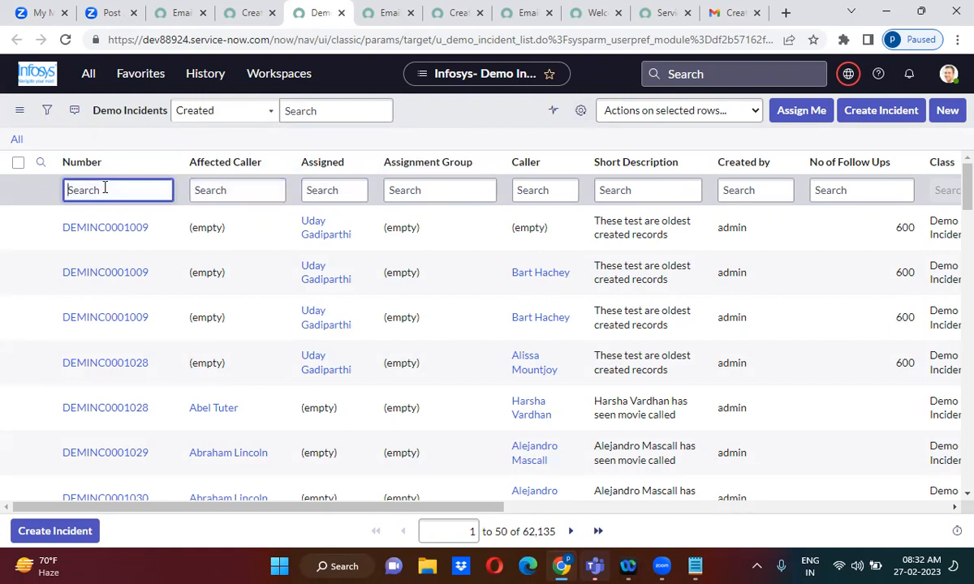
{"action": "type", "text": "*"}
{"action": "key", "text": "ctrl+v"}
{"action": "key", "text": "Return"}
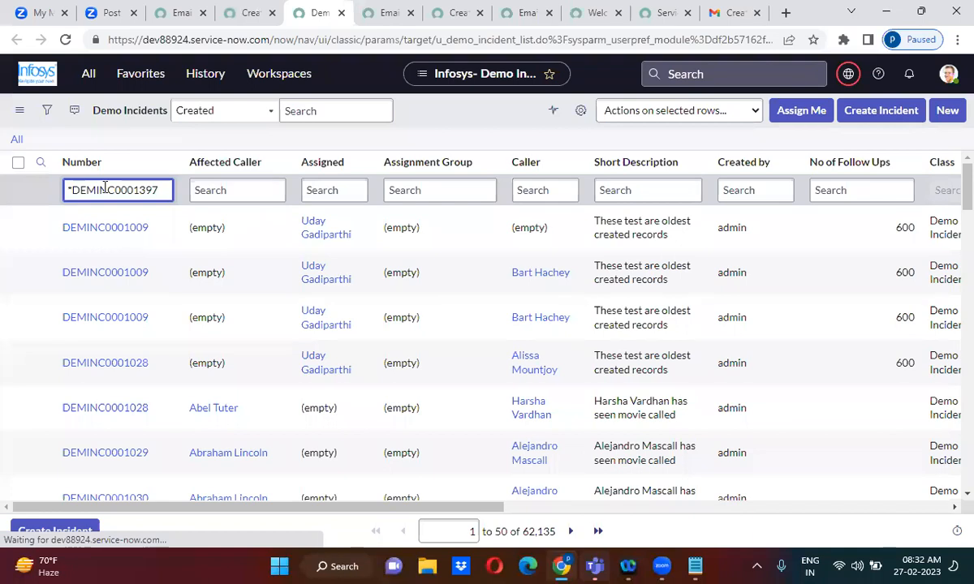
Step: Clear the number search to list all demo incidents, and view the list's column personalization without changing it
{"action": "left_click", "coordinate": [17, 141]}
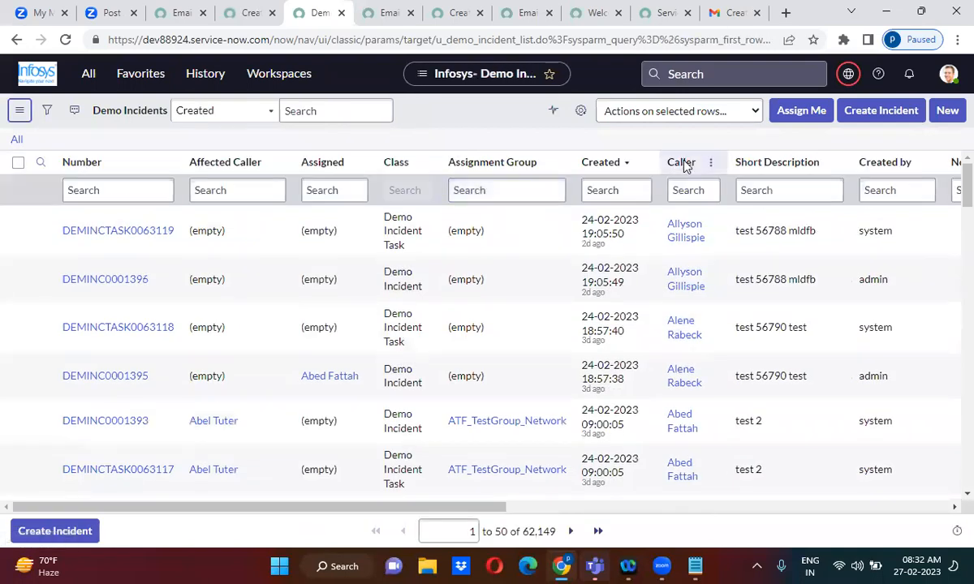
{"action": "left_click", "coordinate": [577, 115]}
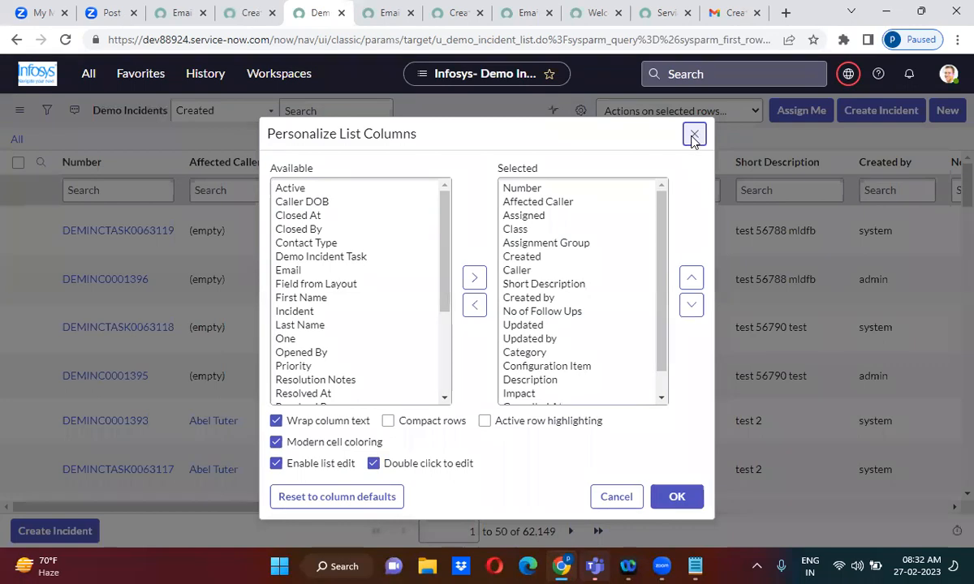
{"action": "left_click", "coordinate": [694, 135]}
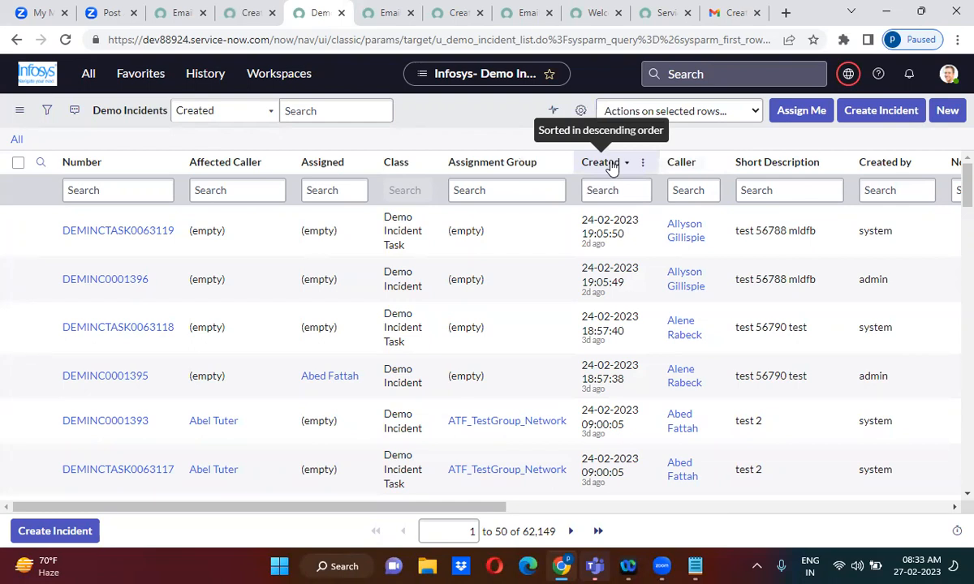
Step: Filter the Demo Incidents list to Class = Demo Incident and sort it by Created in descending order
{"action": "left_click", "coordinate": [611, 164]}
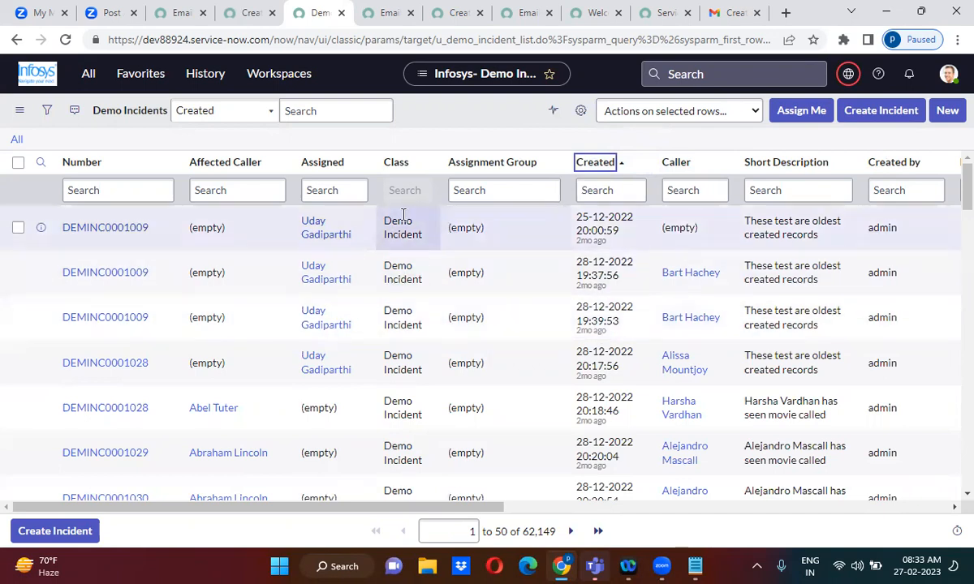
{"action": "right_click", "coordinate": [403, 217]}
{"action": "left_click", "coordinate": [415, 230]}
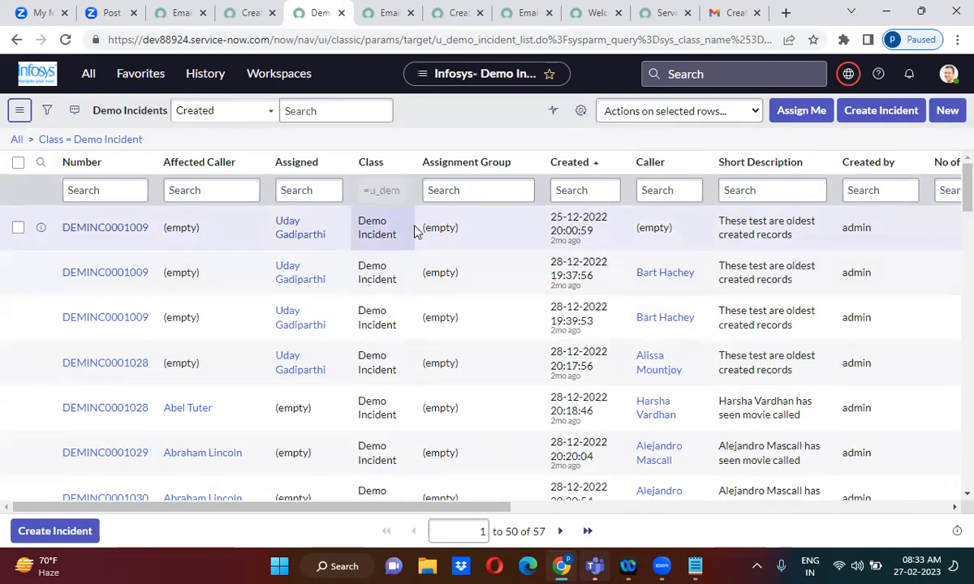
{"action": "left_click", "coordinate": [577, 169]}
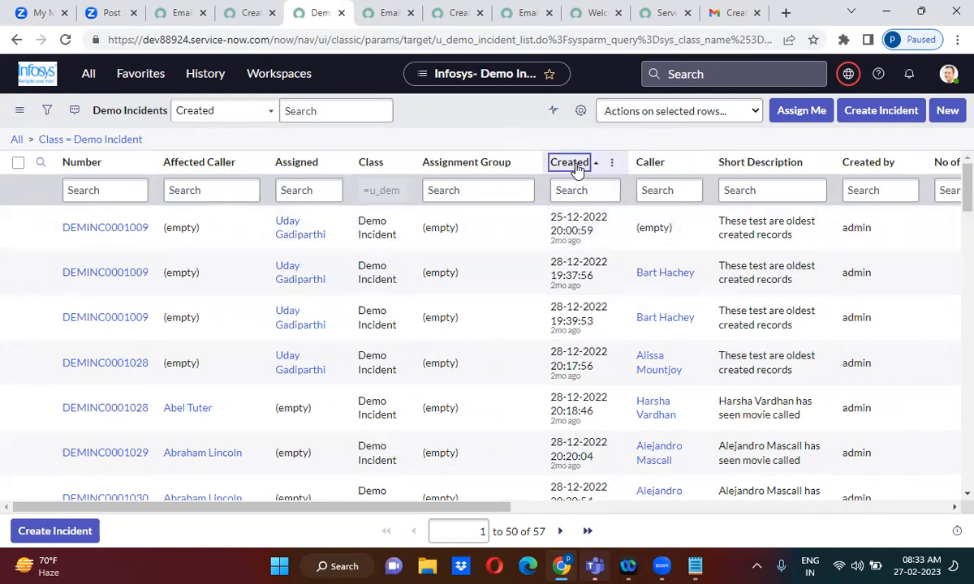
{"action": "left_click", "coordinate": [577, 167]}
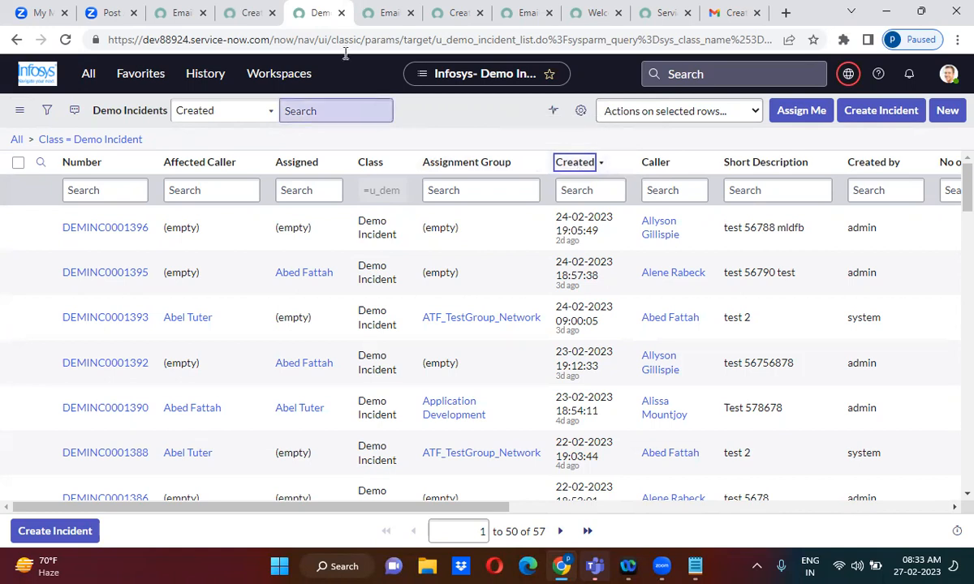
Step: Return to the Create Demo Incident email record and reload it to recheck its Target field
{"action": "left_click", "coordinate": [249, 18]}
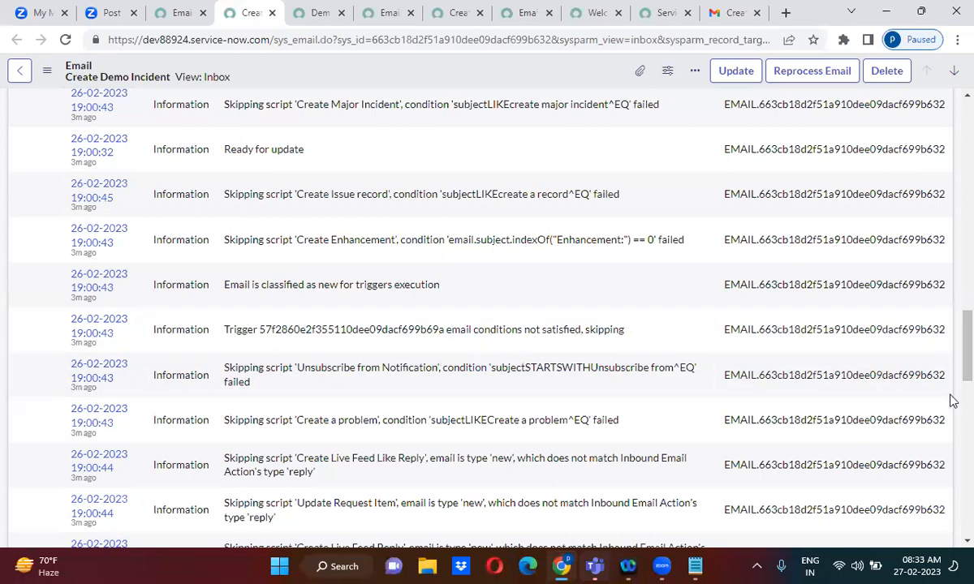
{"action": "left_click_drag", "start_coordinate": [952, 386], "coordinate": [948, 164]}
{"action": "left_click", "coordinate": [65, 41]}
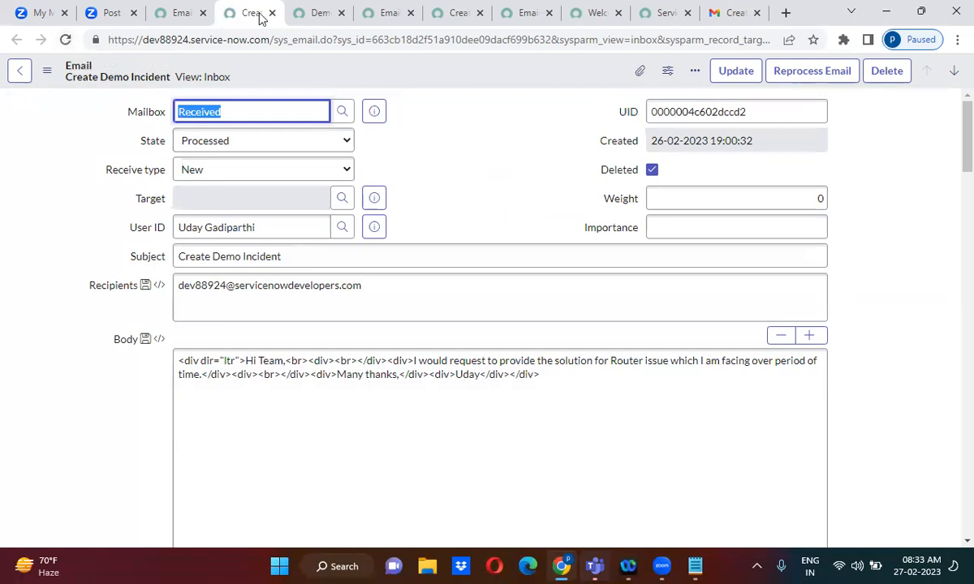
Step: Recheck the Demo Incidents list, then switch to the Create Demo Incident inbound email action and review its target table, action type and script
{"action": "left_click", "coordinate": [292, 14]}
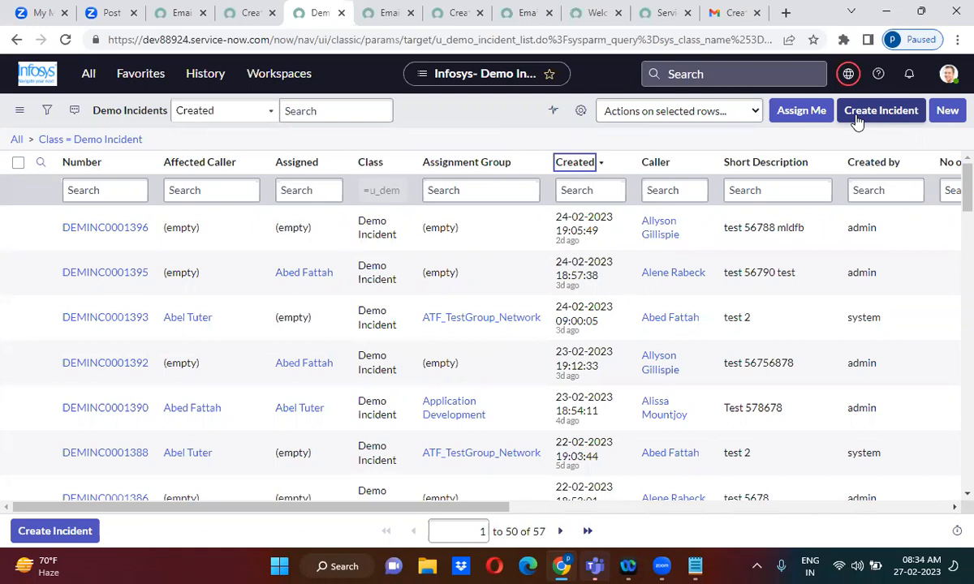
{"action": "left_click", "coordinate": [450, 8]}
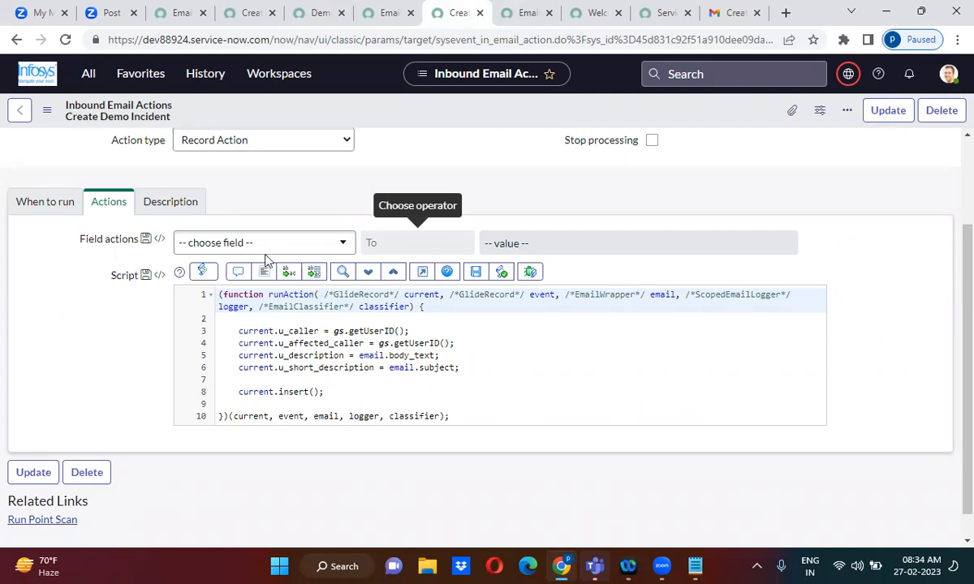
{"action": "scroll", "coordinate": [278, 217], "scroll_direction": "up", "scroll_amount": 3}
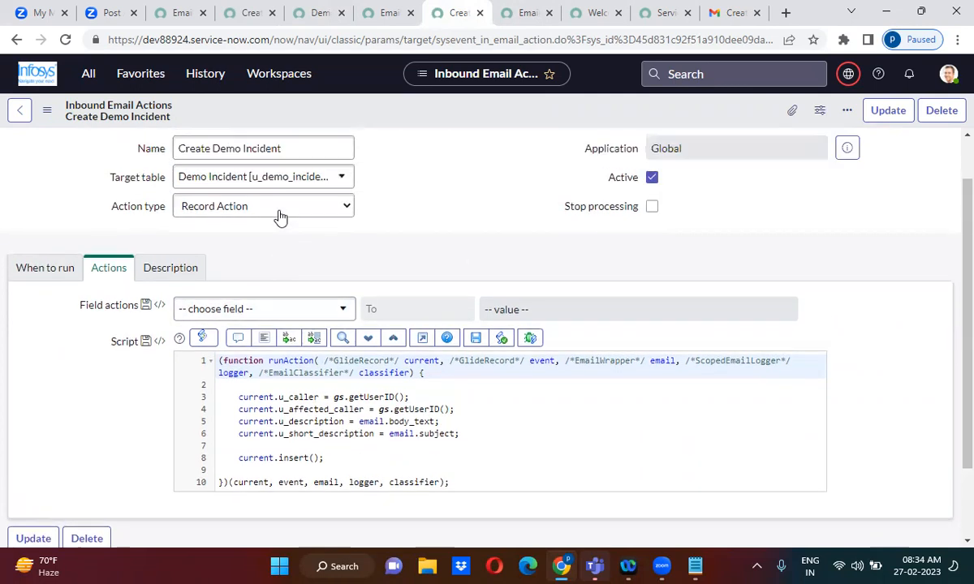
Step: Review when the Create Demo Incident inbound action runs, including its type, execution order and subject condition, and return to its script
{"action": "left_click", "coordinate": [70, 322]}
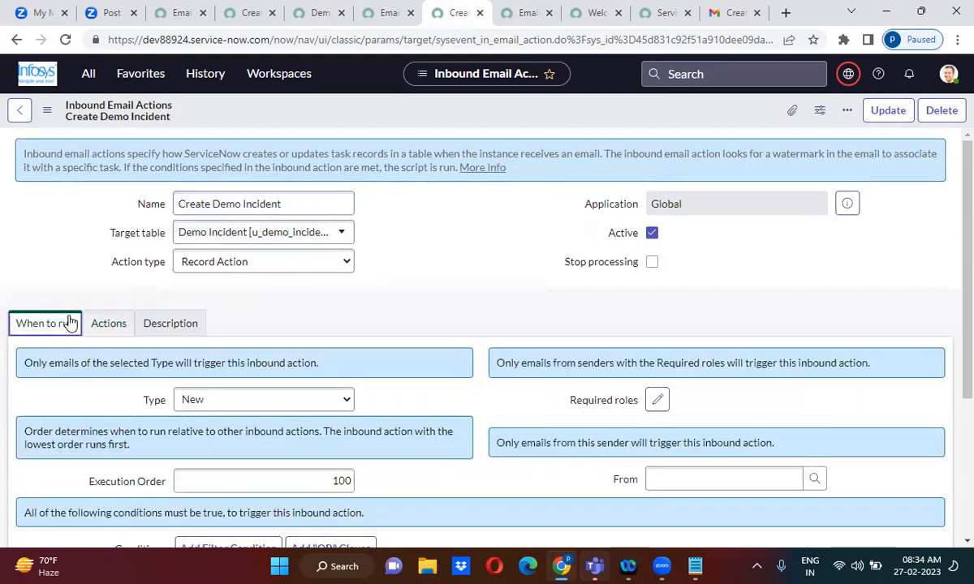
{"action": "scroll", "coordinate": [371, 309], "scroll_direction": "down", "scroll_amount": 3}
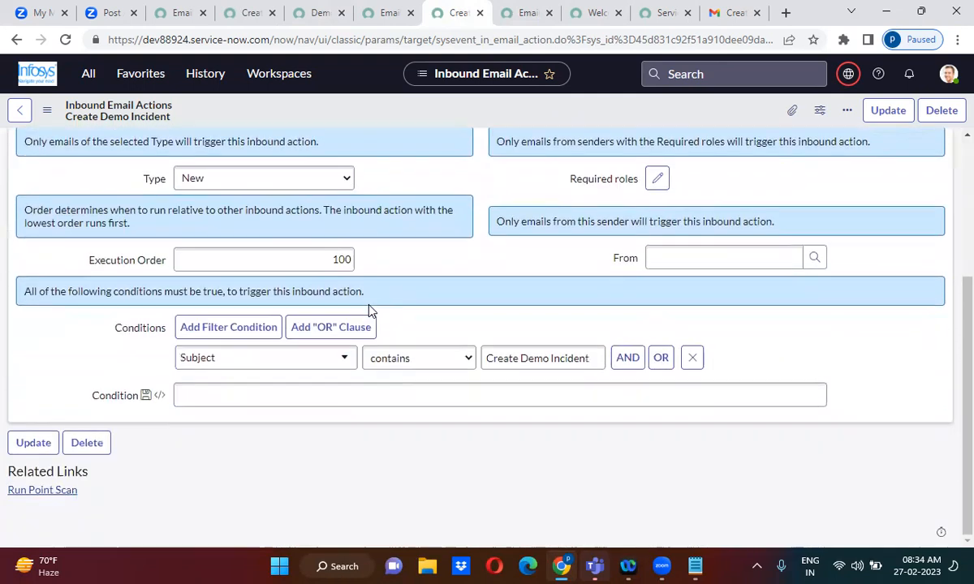
{"action": "scroll", "coordinate": [263, 201], "scroll_direction": "up", "scroll_amount": 3}
{"action": "left_click", "coordinate": [120, 288]}
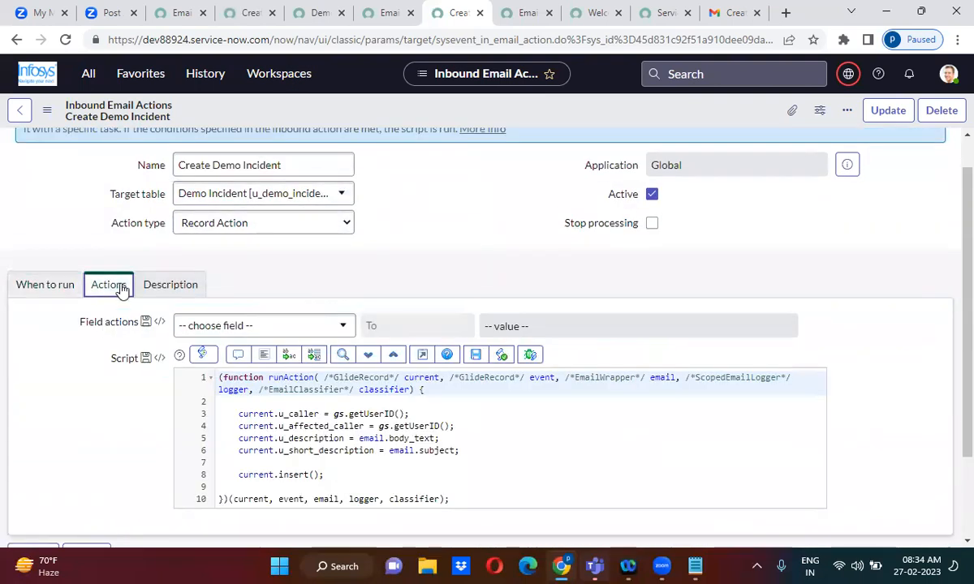
Step: Reload the Create Demo Incident email record to recheck it, and close it to return to the Demo Incidents list
{"action": "left_click", "coordinate": [247, 10]}
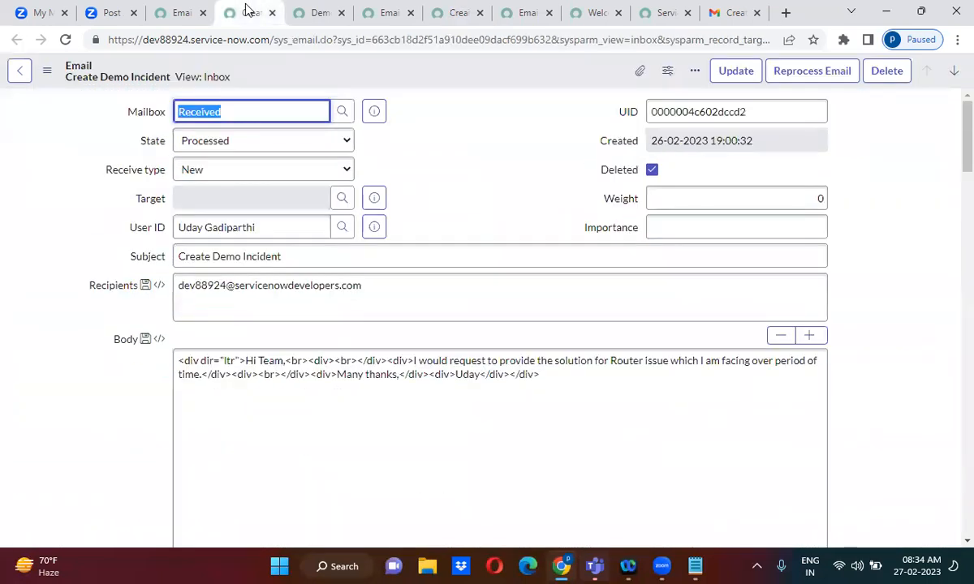
{"action": "left_click", "coordinate": [66, 40]}
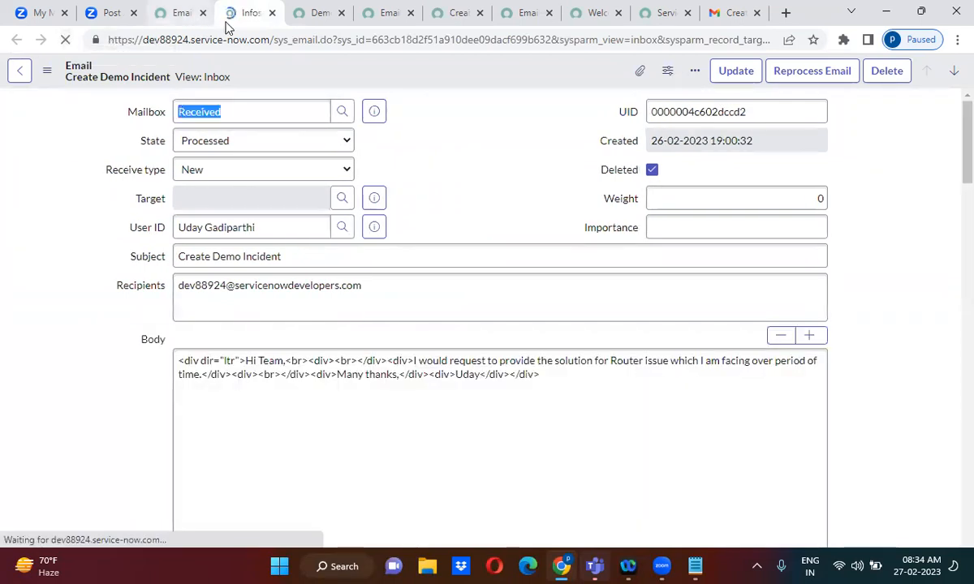
{"action": "left_click", "coordinate": [272, 13]}
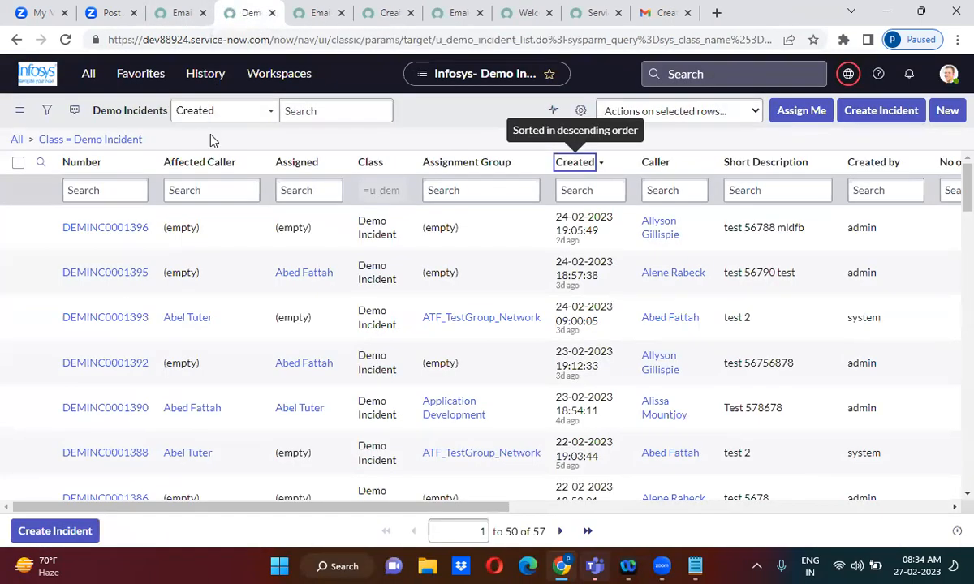
Step: Create a demo incident with a recently used caller and configuration item *ASSET-IBM, dismissing the welcome dialog, and save it without leaving the form
{"action": "left_click", "coordinate": [945, 112]}
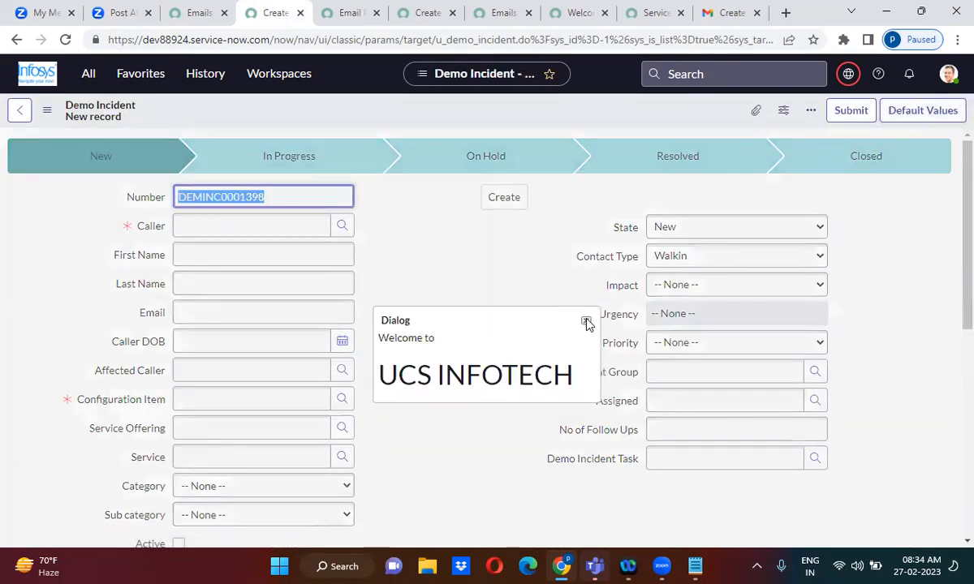
{"action": "left_click", "coordinate": [585, 321]}
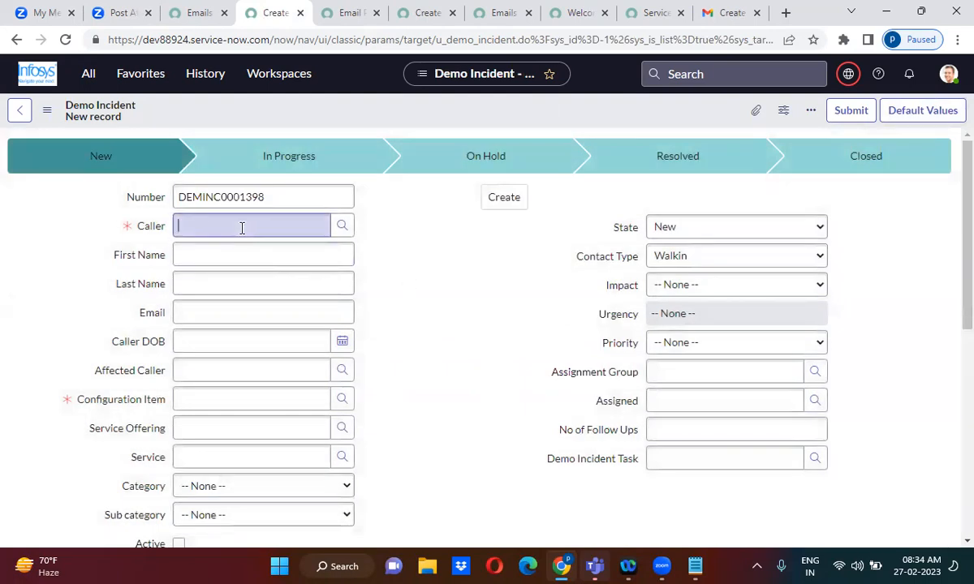
{"action": "left_click", "coordinate": [242, 228]}
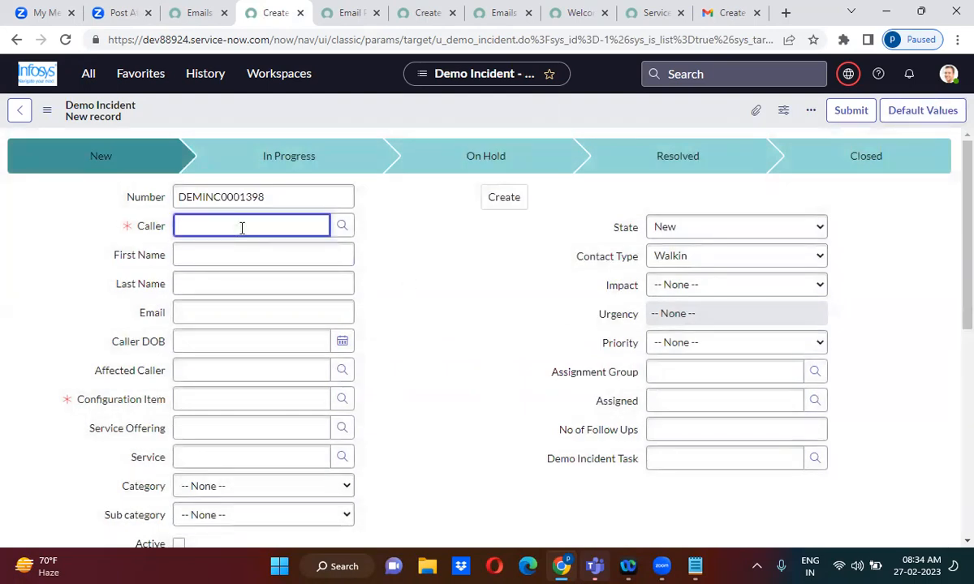
{"action": "left_click", "coordinate": [246, 297]}
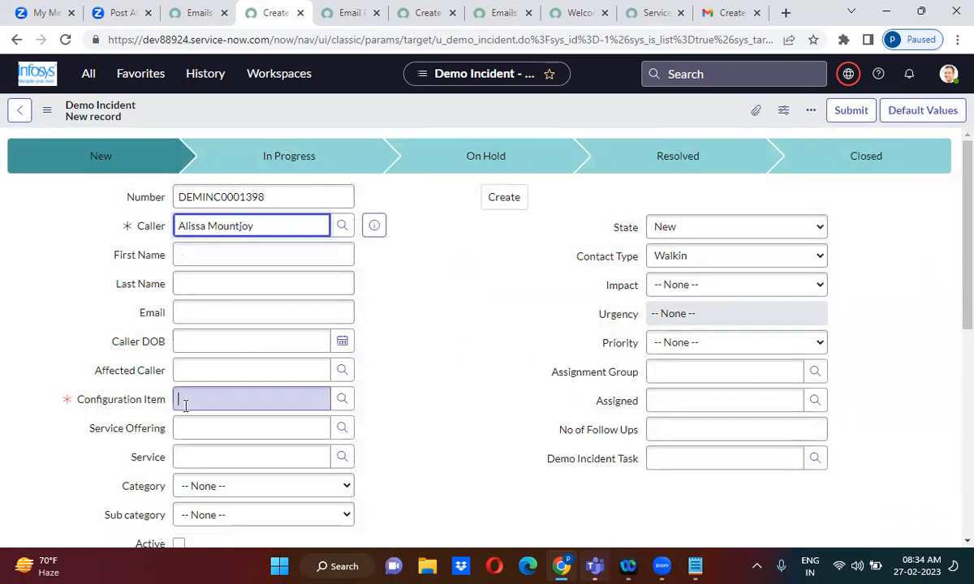
{"action": "left_click", "coordinate": [186, 406]}
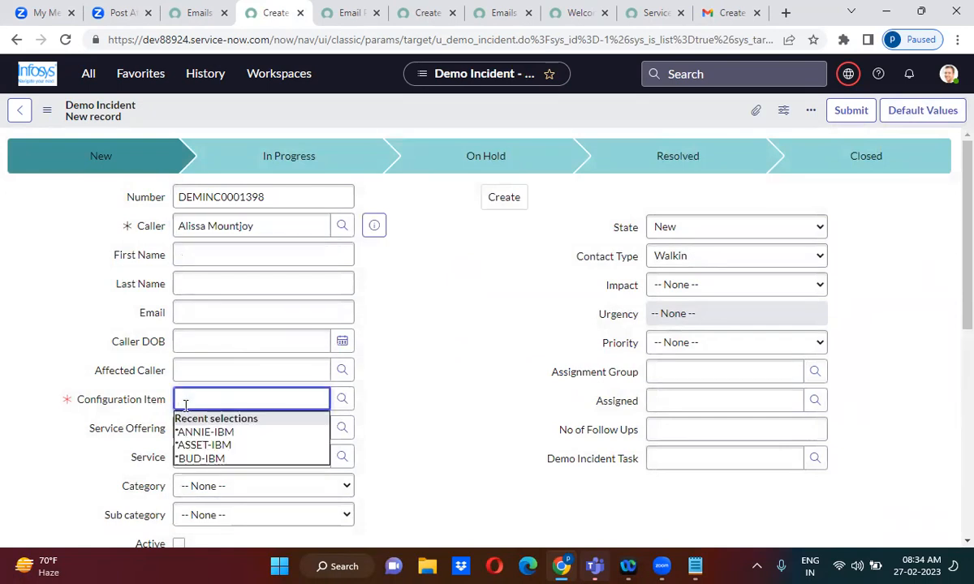
{"action": "left_click", "coordinate": [204, 445]}
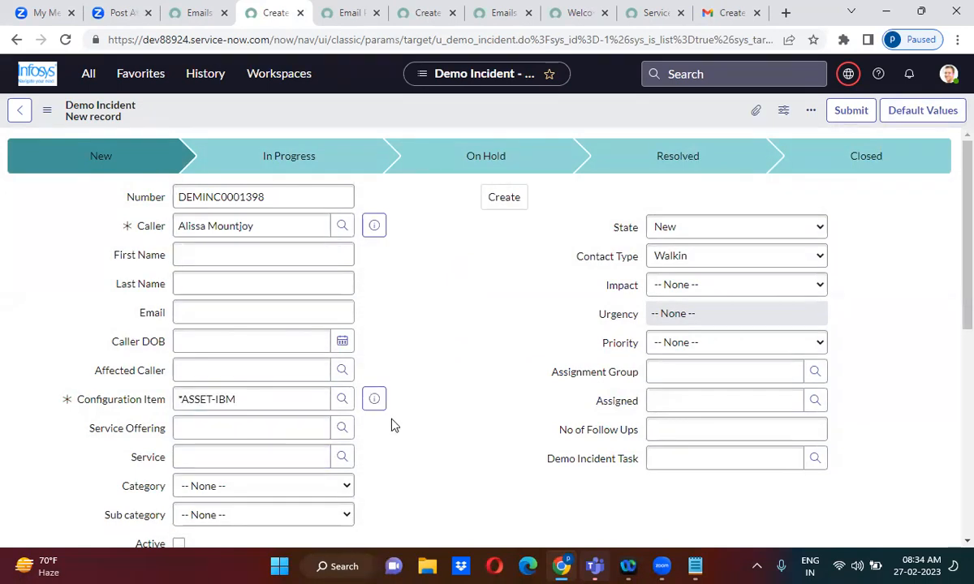
{"action": "scroll", "coordinate": [393, 425], "scroll_direction": "down", "scroll_amount": 3}
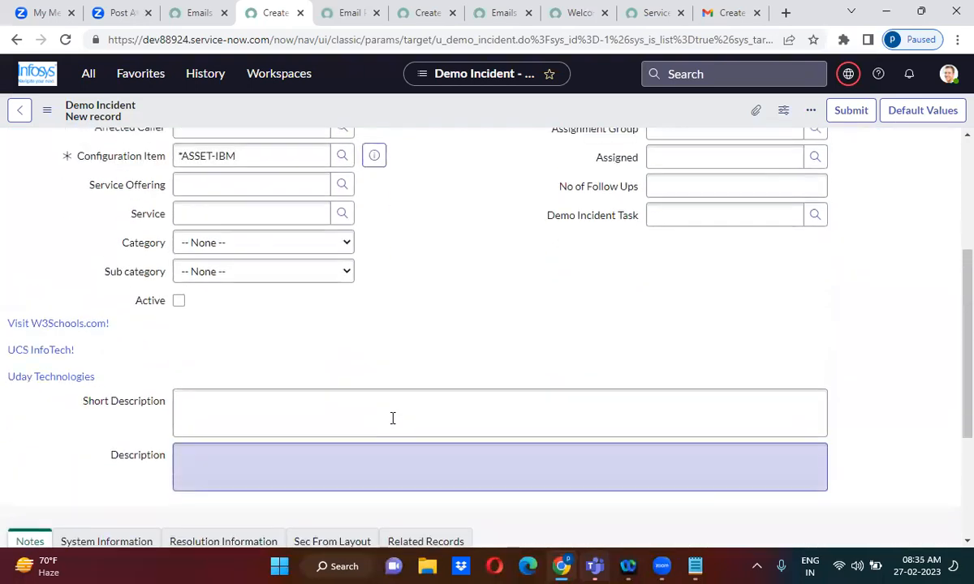
{"action": "scroll", "coordinate": [393, 418], "scroll_direction": "up", "scroll_amount": 3}
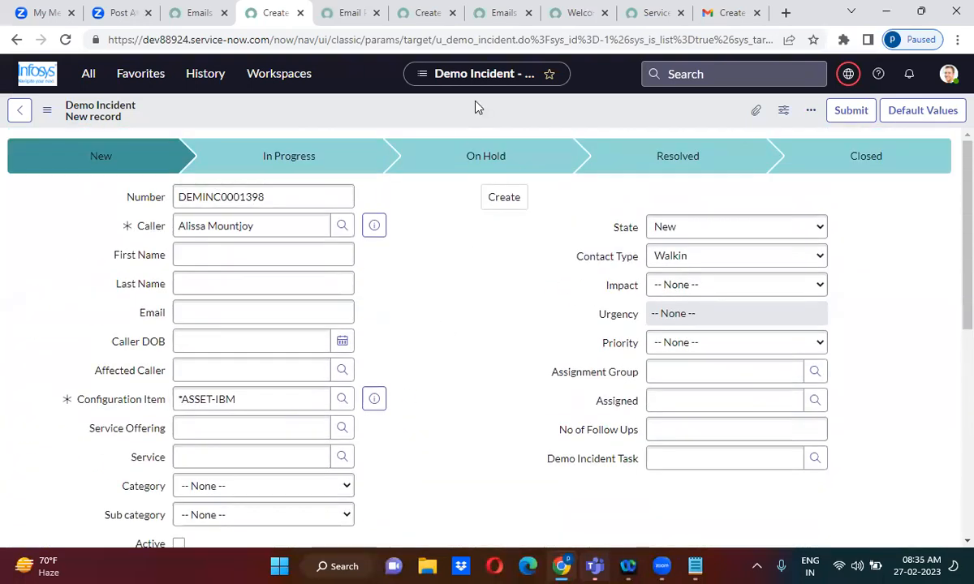
{"action": "right_click", "coordinate": [477, 108]}
{"action": "left_click", "coordinate": [497, 113]}
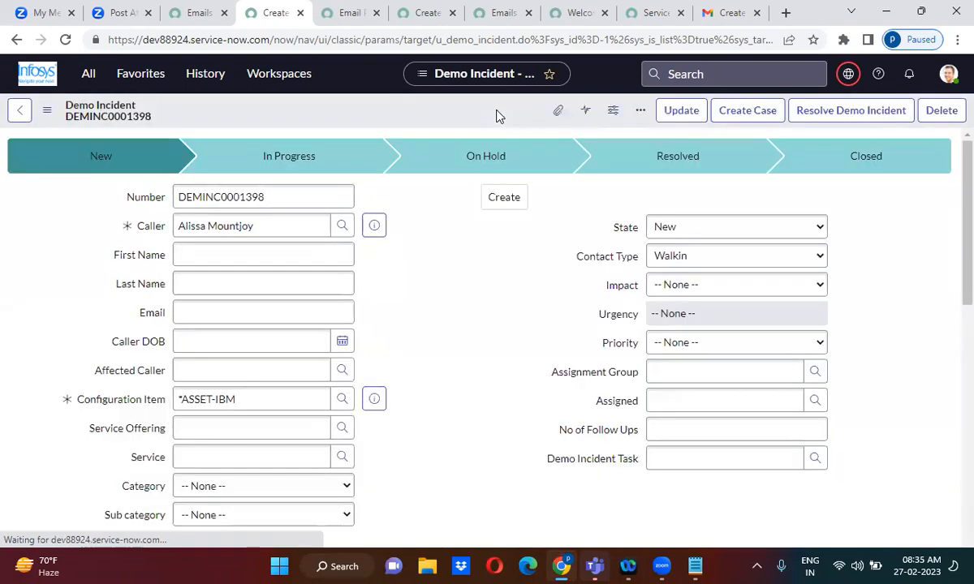
Step: Check whether any business rules on the Demo Incident table are active, and return to the new demo incident
{"action": "right_click", "coordinate": [369, 110]}
{"action": "mouse_move", "coordinate": [427, 198]}
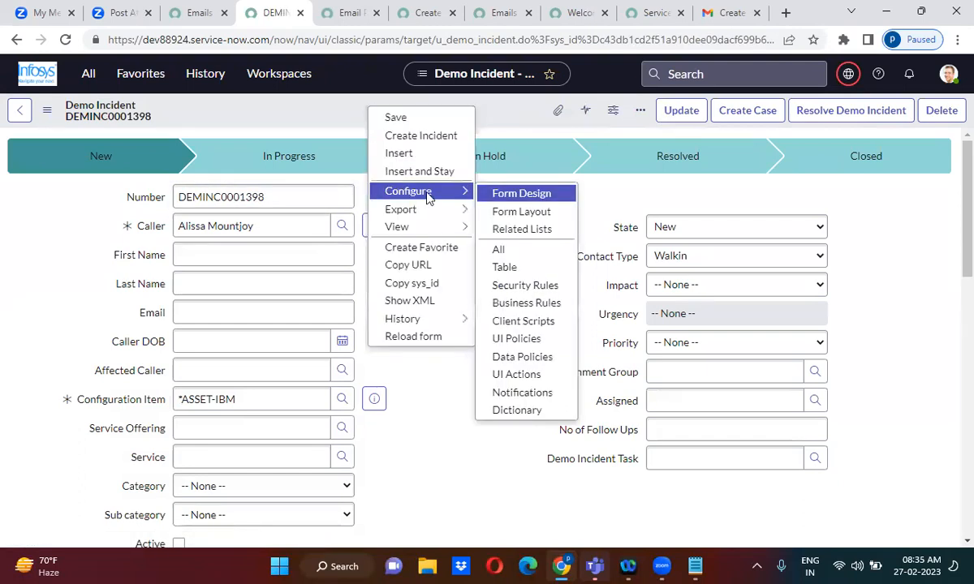
{"action": "left_click", "coordinate": [524, 302]}
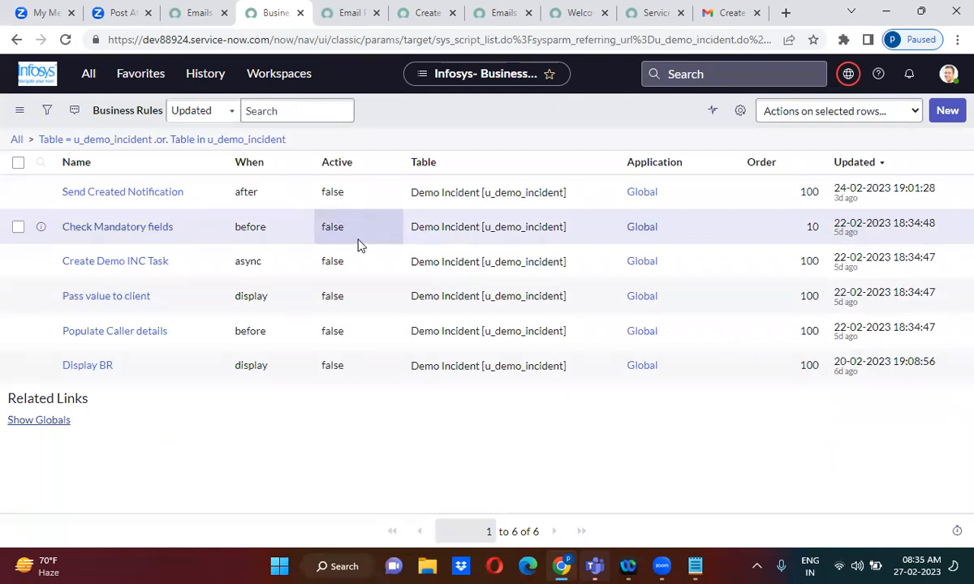
{"action": "left_click", "coordinate": [15, 40]}
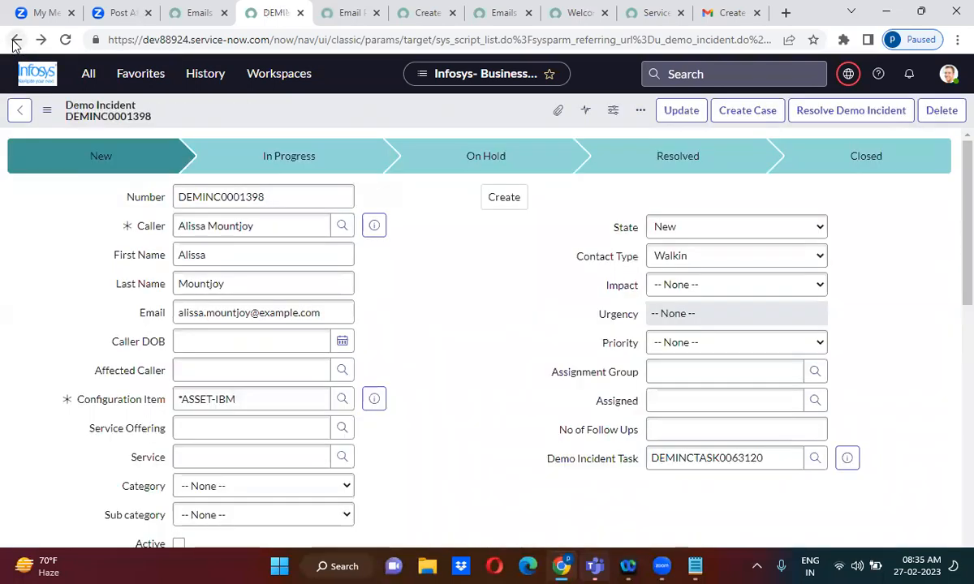
{"action": "left_click", "coordinate": [426, 317]}
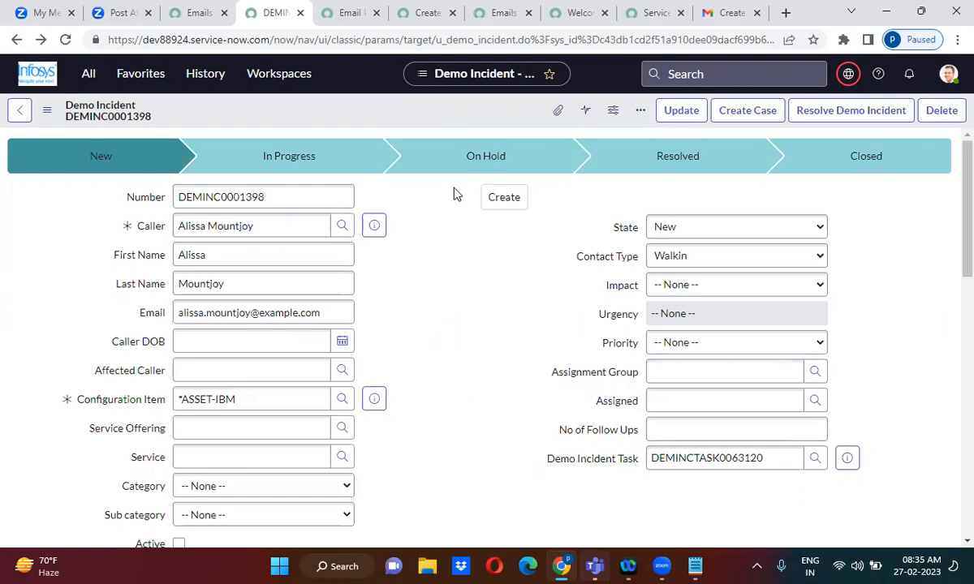
Step: Open the demo incident's linked Demo Incident Task separately, check the business rules that apply to its table, and close it
{"action": "left_click", "coordinate": [846, 460]}
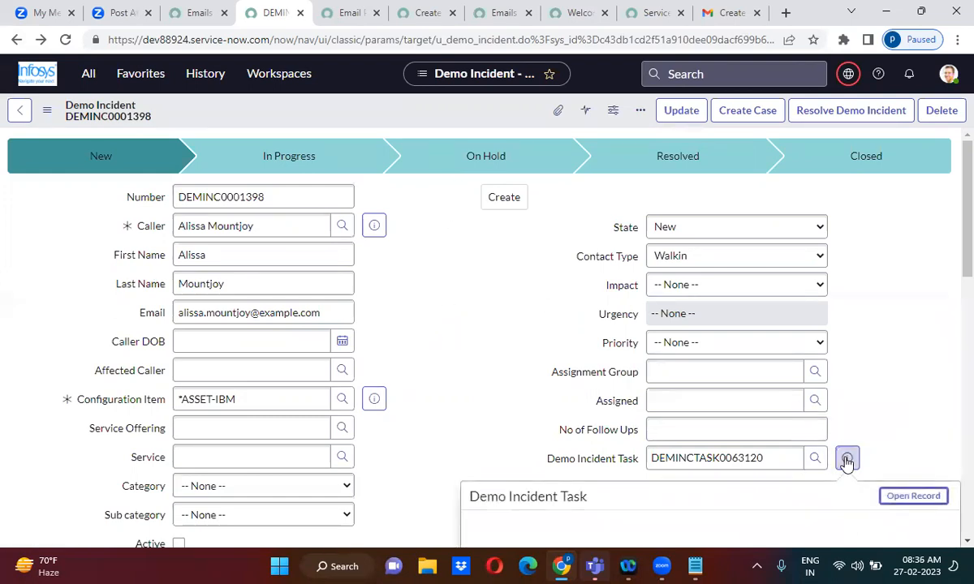
{"action": "middle_click", "coordinate": [916, 497]}
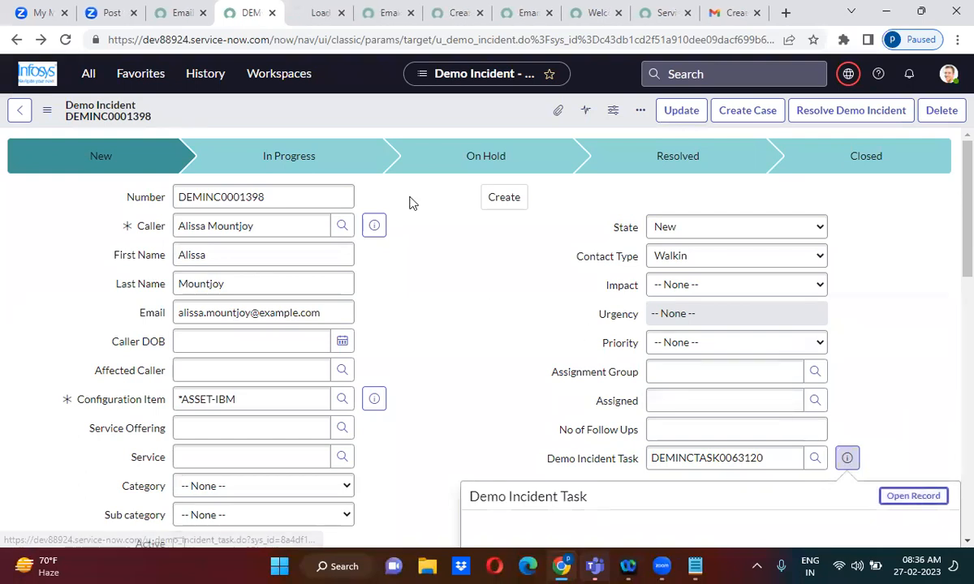
{"action": "left_click", "coordinate": [300, 12]}
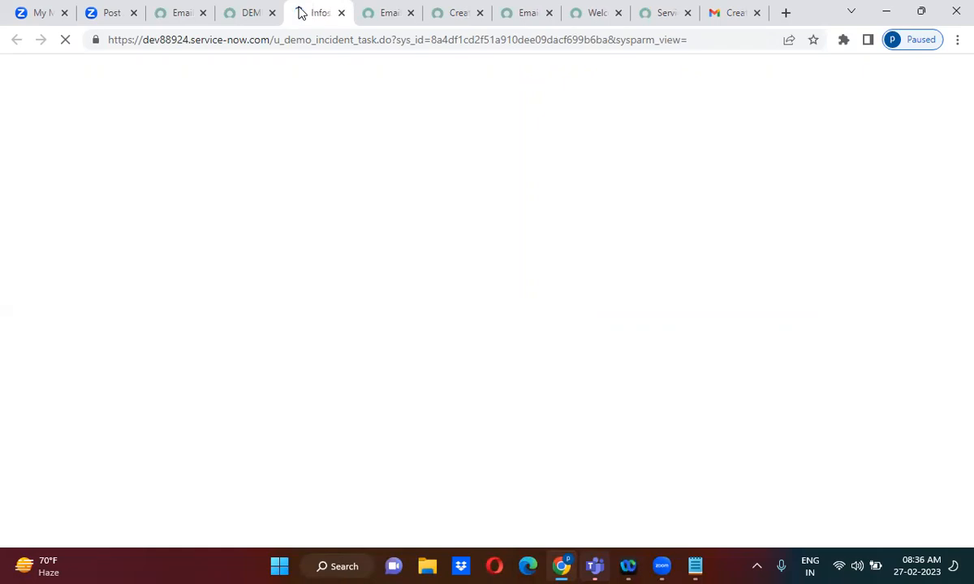
{"action": "right_click", "coordinate": [410, 69]}
{"action": "mouse_move", "coordinate": [453, 147]}
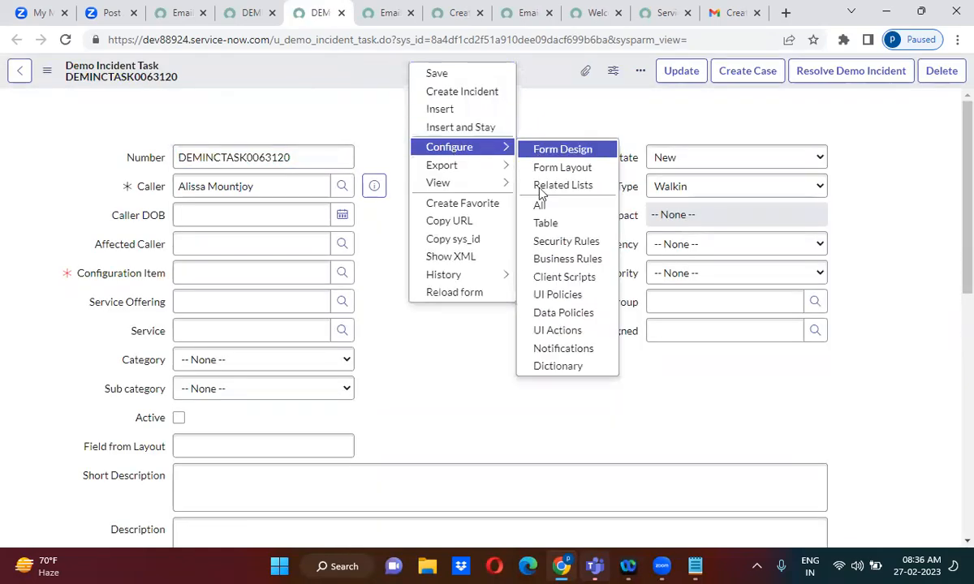
{"action": "left_click", "coordinate": [566, 259]}
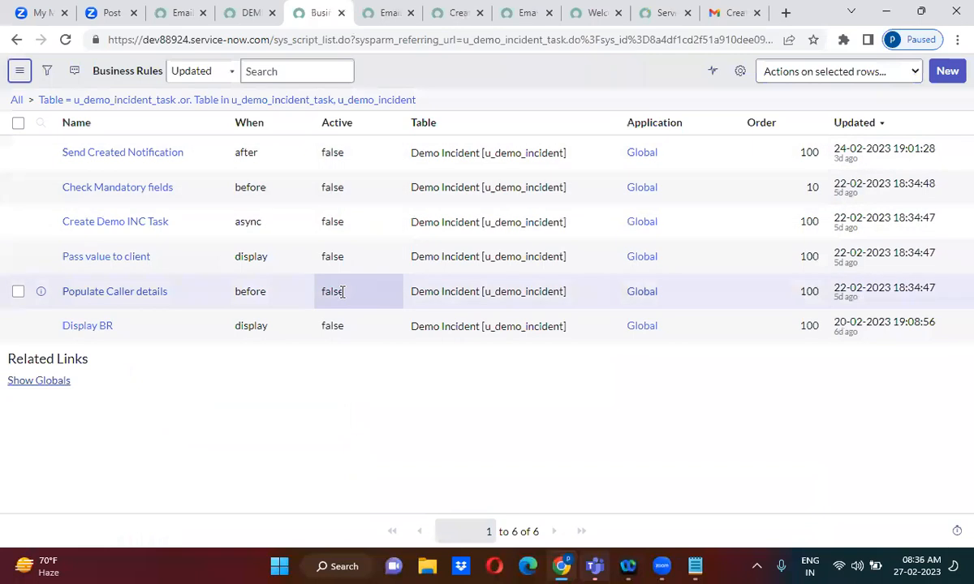
{"action": "left_click", "coordinate": [341, 13]}
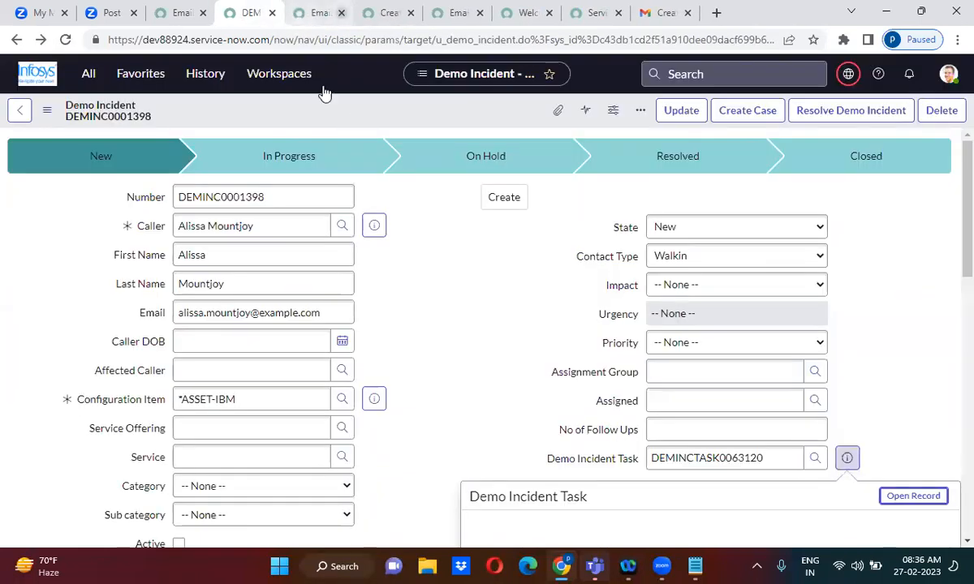
Step: List the Demo Incident table's data policies and examine the conditions and rules of the Assignment Group mandatory policy
{"action": "right_click", "coordinate": [367, 120]}
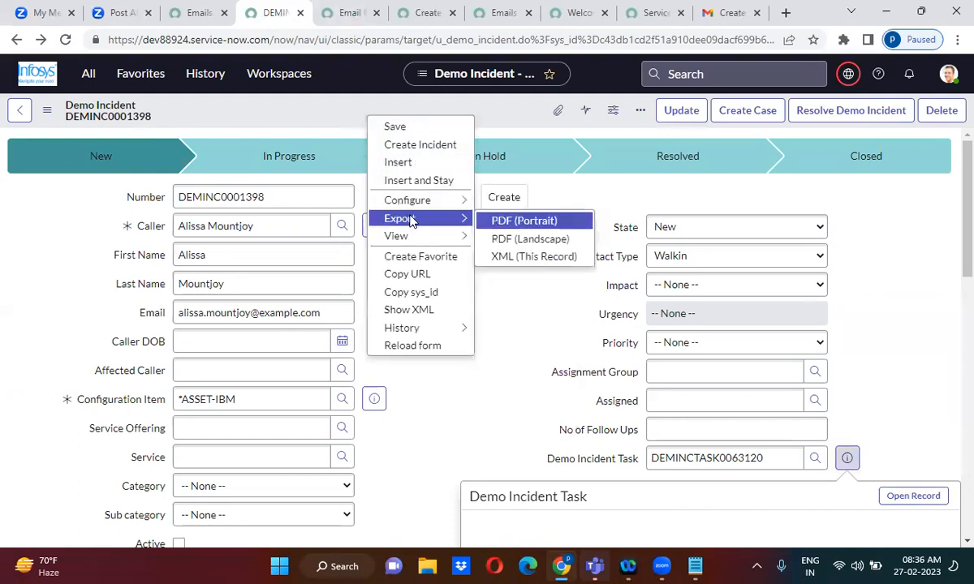
{"action": "mouse_move", "coordinate": [422, 209]}
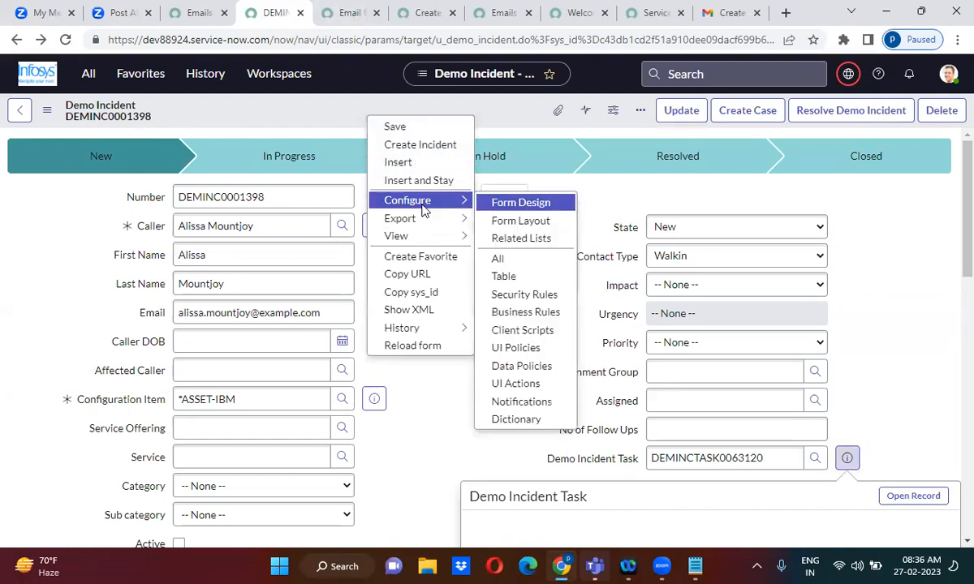
{"action": "left_click", "coordinate": [523, 372]}
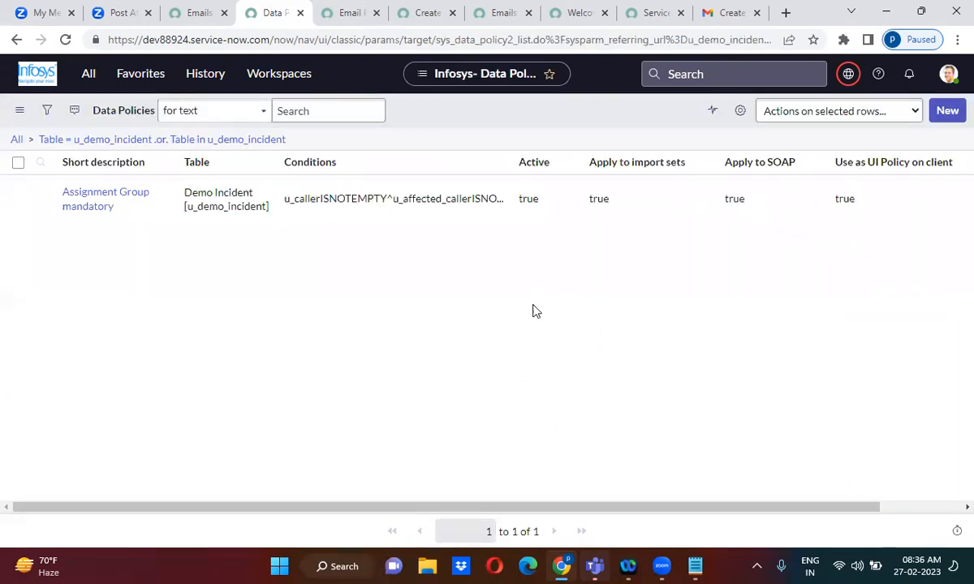
{"action": "left_click", "coordinate": [548, 213]}
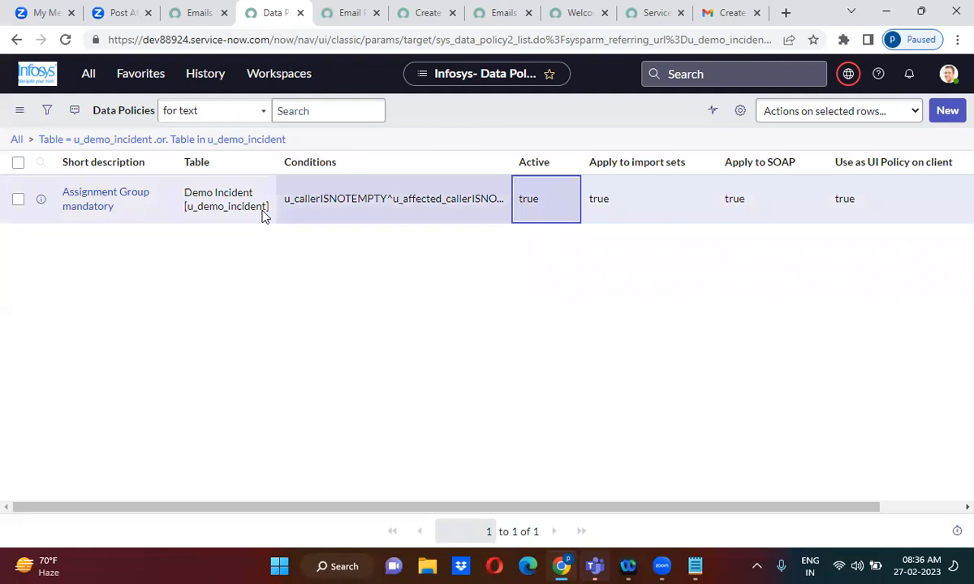
{"action": "middle_click", "coordinate": [69, 203]}
{"action": "left_click", "coordinate": [306, 9]}
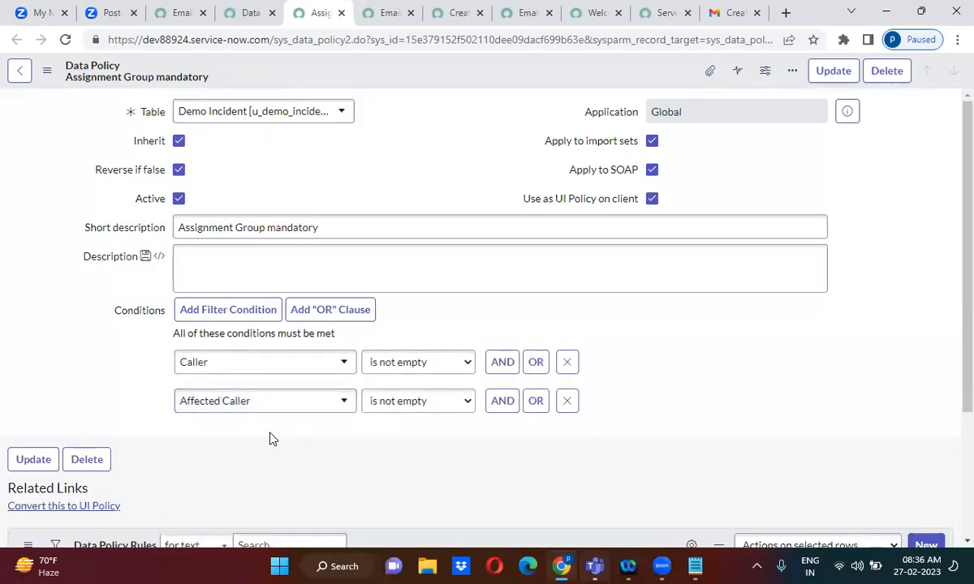
{"action": "scroll", "coordinate": [272, 438], "scroll_direction": "down", "scroll_amount": 3}
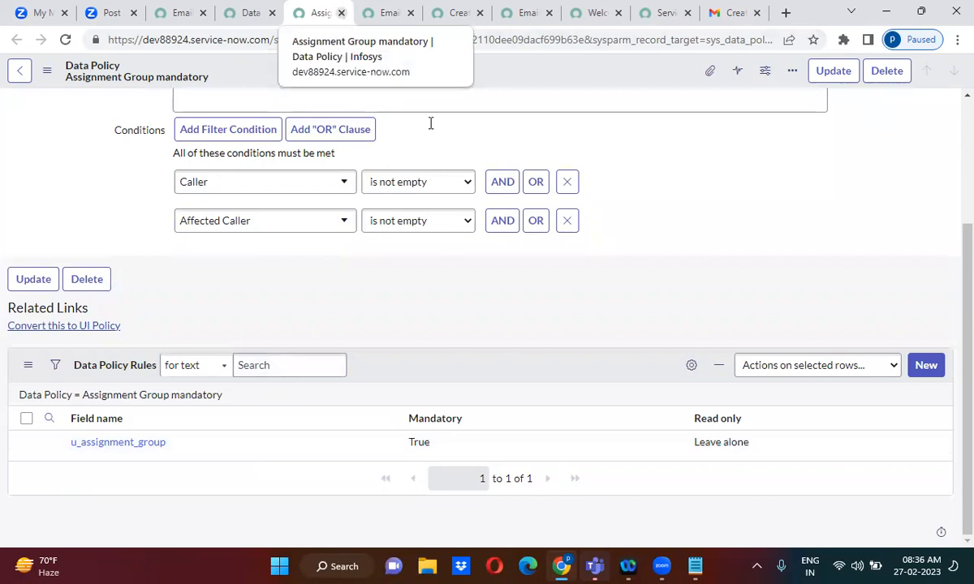
{"action": "scroll", "coordinate": [954, 109], "scroll_direction": "up", "scroll_amount": 3}
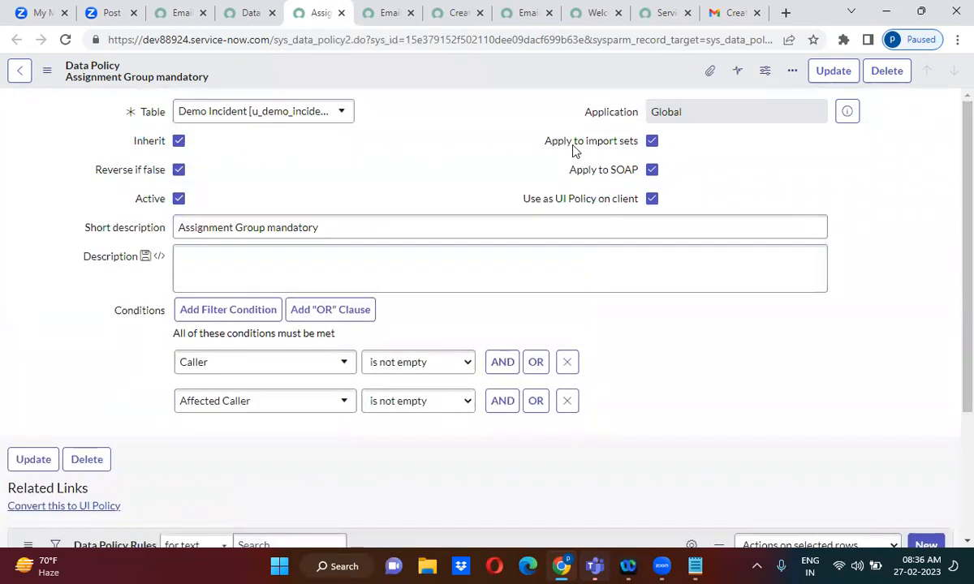
Step: Deactivate the Assignment Group mandatory data policy, save it, and return to the Create Demo Incident inbound email action
{"action": "left_click", "coordinate": [179, 200]}
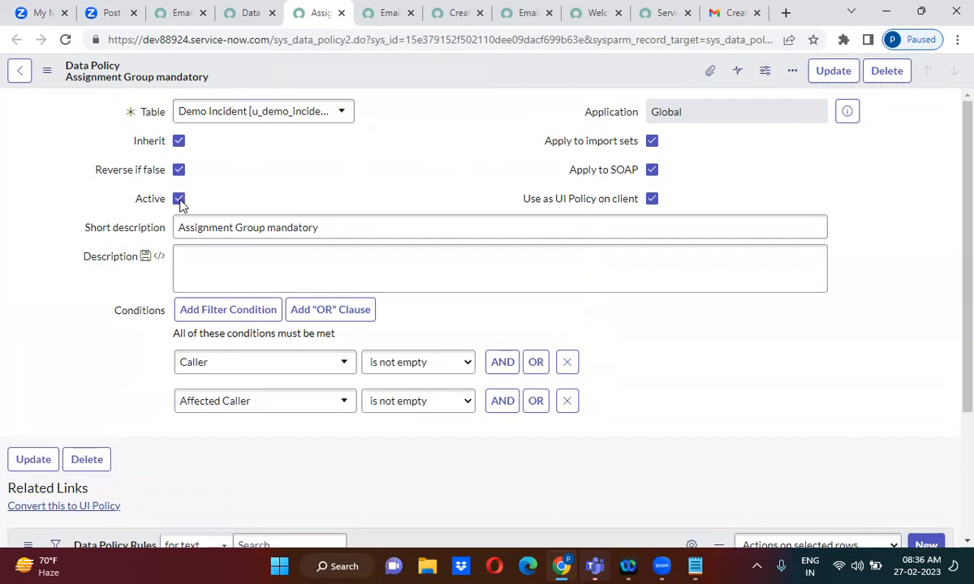
{"action": "right_click", "coordinate": [511, 67]}
{"action": "left_click", "coordinate": [555, 71]}
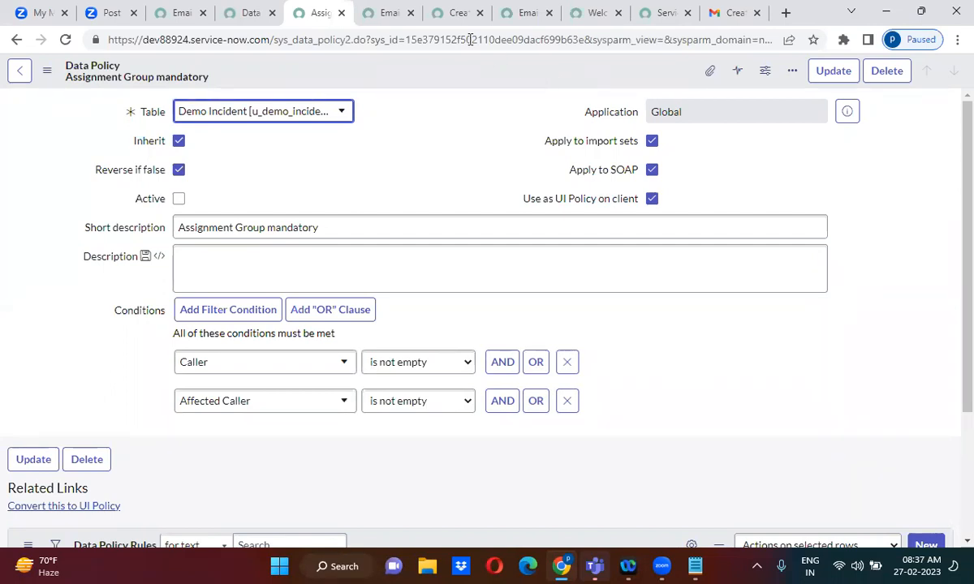
{"action": "left_click", "coordinate": [456, 12]}
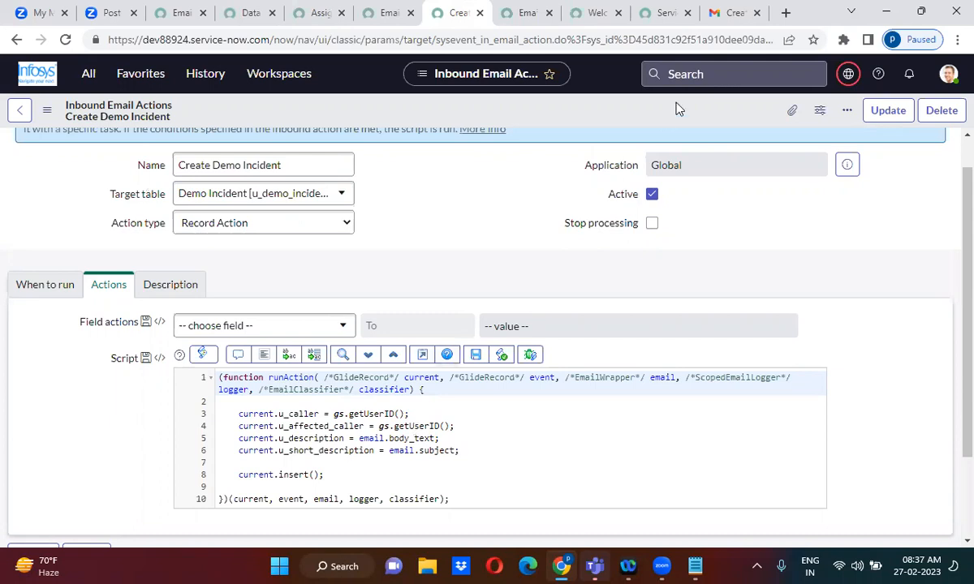
Step: Switch to Gmail and start a new message
{"action": "left_click", "coordinate": [730, 12]}
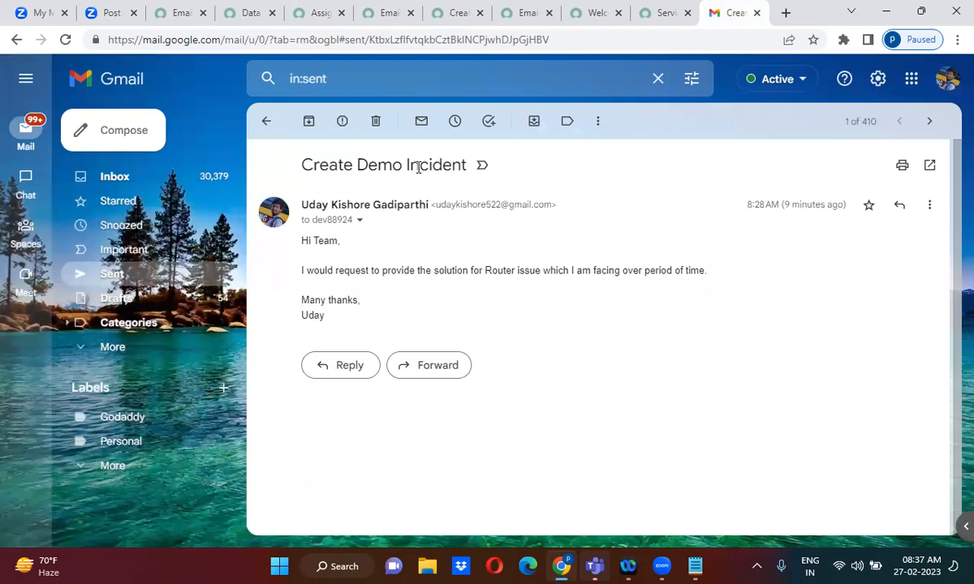
{"action": "left_click", "coordinate": [117, 136]}
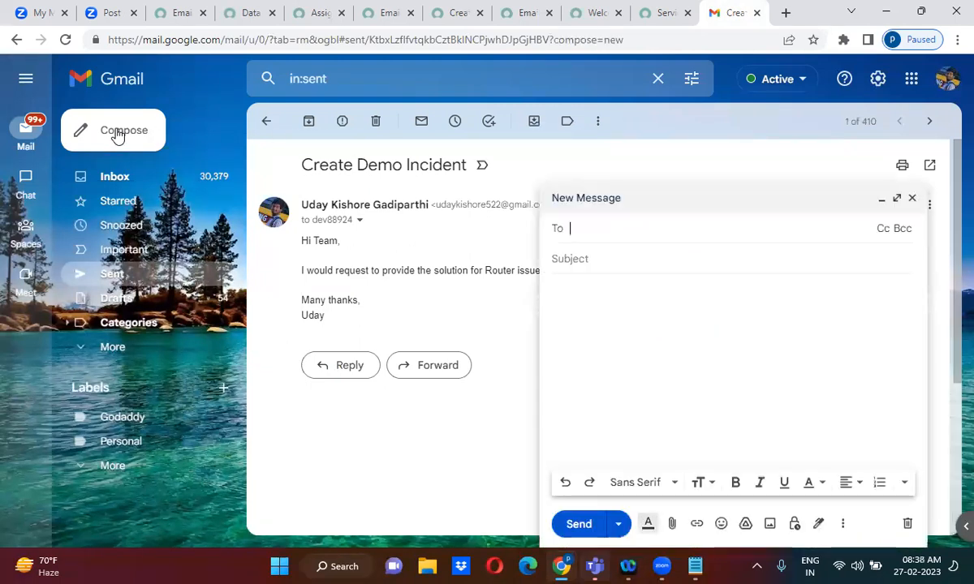
{"action": "type", "text": "Create Demo Incident"}
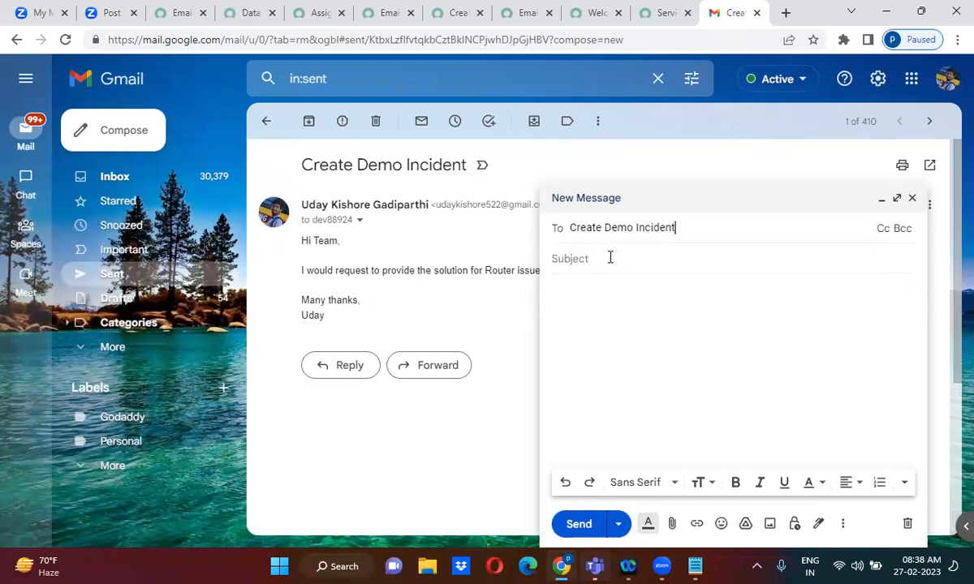
{"action": "left_click", "coordinate": [594, 259]}
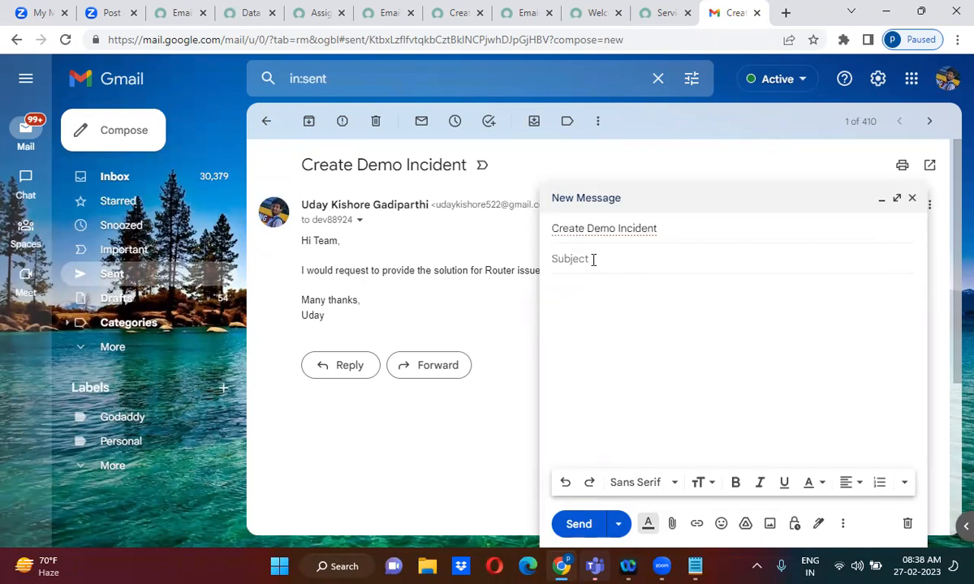
{"action": "type", "text": "dev"}
{"action": "double_click", "coordinate": [641, 231]}
{"action": "key", "text": "ctrl+a"}
{"action": "key", "text": "BackSpace"}
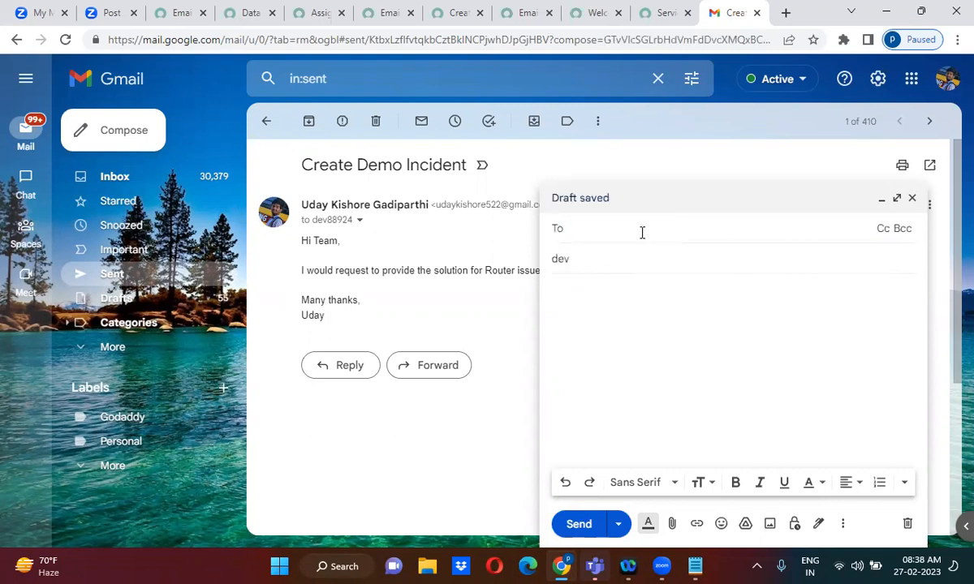
Step: Address the new message to the ServiceNow instance's e-mail address and replace its subject with "Create Demo Incident"
{"action": "type", "text": "dev"}
{"action": "left_click", "coordinate": [596, 273]}
{"action": "left_click", "coordinate": [597, 272]}
{"action": "key", "text": "BackSpace"}
{"action": "key", "text": "BackSpace"}
{"action": "key", "text": "BackSpace"}
{"action": "type", "text": "Create Demo Incident"}
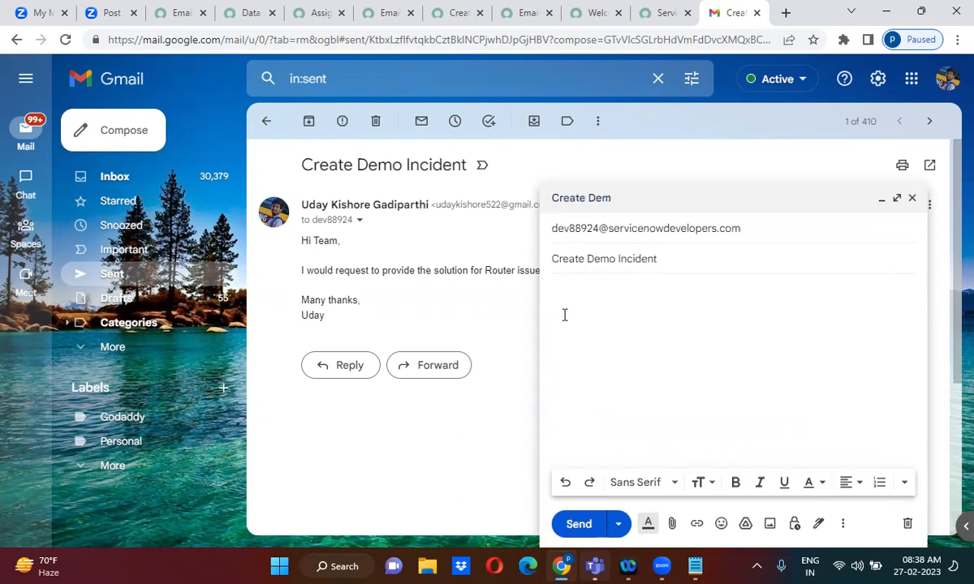
Step: Write the body "Hi Team, My router is not working, Many thanks," signed with the sender's first name, and send the email
{"action": "left_click", "coordinate": [564, 315]}
{"action": "key", "text": "Tab"}
{"action": "key", "text": "Return"}
{"action": "type", "text": "Ho"}
{"action": "key", "text": "BackSpace"}
{"action": "key", "text": "BackSpace"}
{"action": "type", "text": "M"}
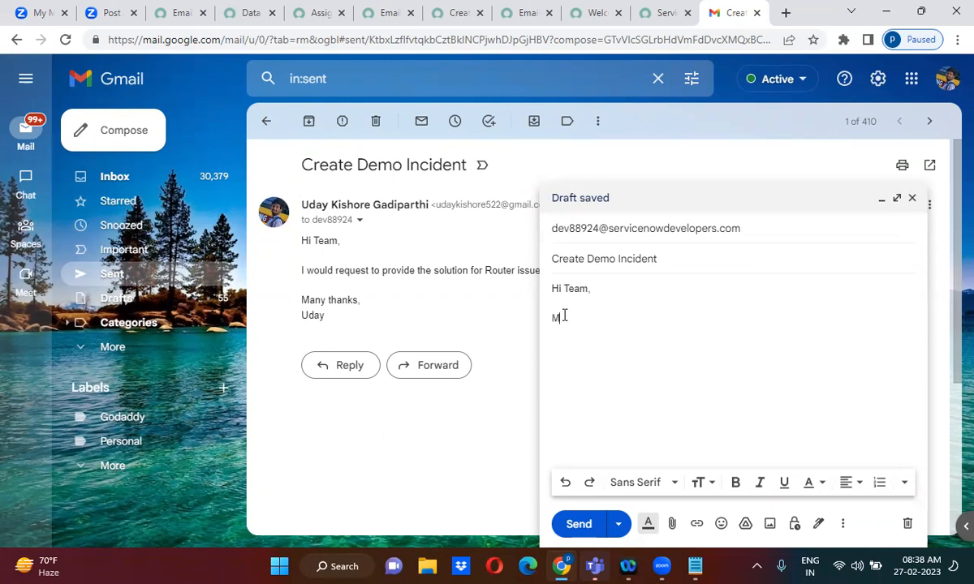
{"action": "type", "text": "y ro"}
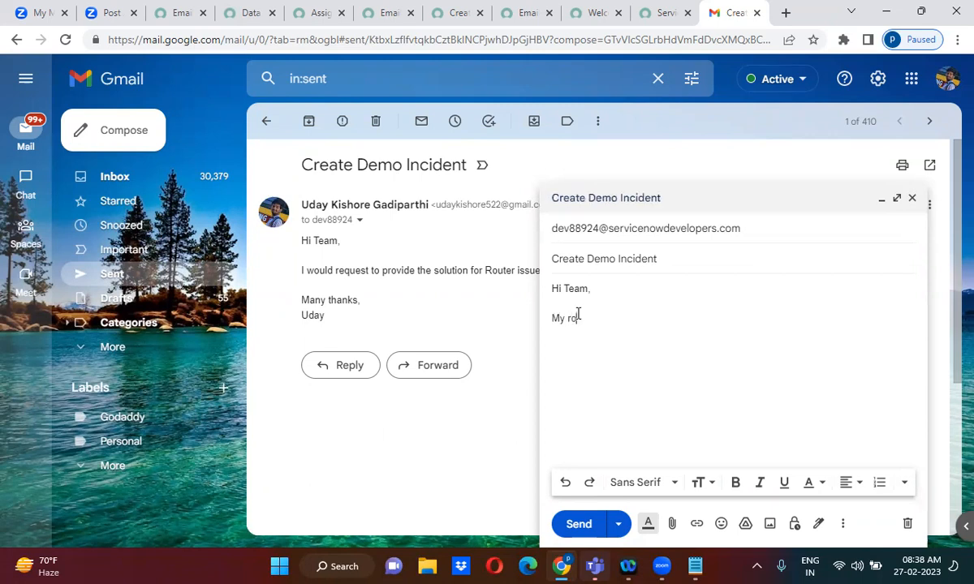
{"action": "type", "text": "uter is not working"}
{"action": "key", "text": "Return"}
{"action": "key", "text": "Return"}
{"action": "type", "text": "M"}
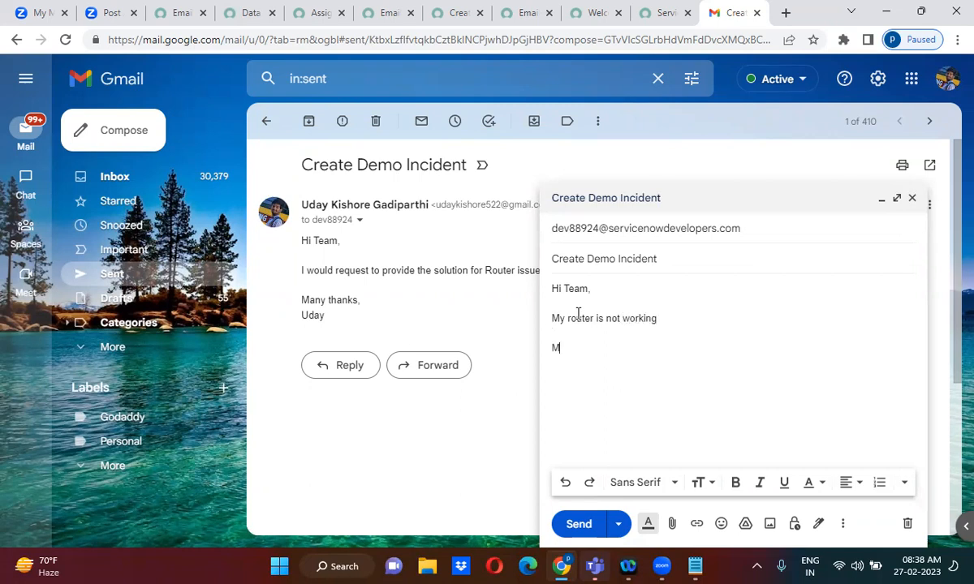
{"action": "type", "text": "any thanks,"}
{"action": "key", "text": "Return"}
{"action": "type", "text": "Uday"}
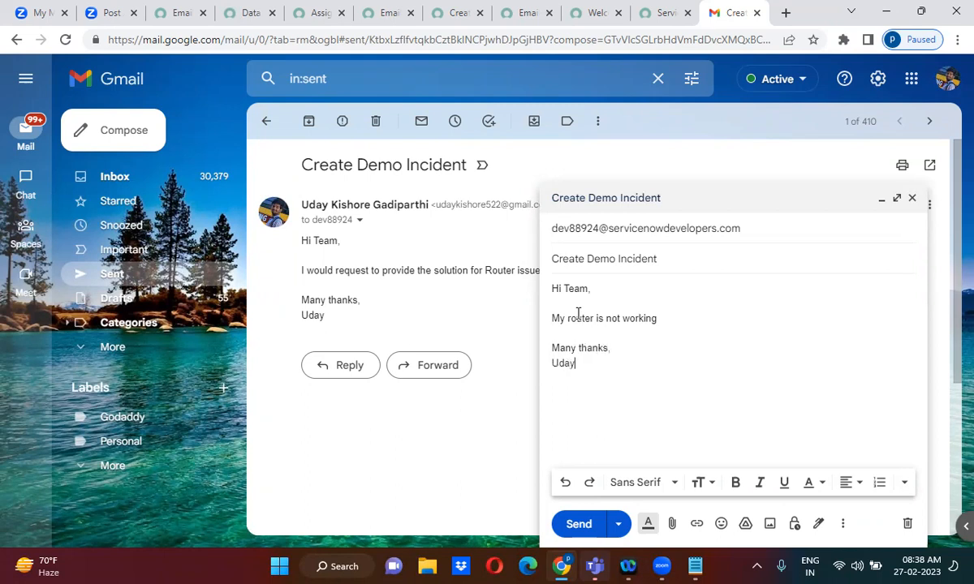
{"action": "left_click", "coordinate": [579, 523]}
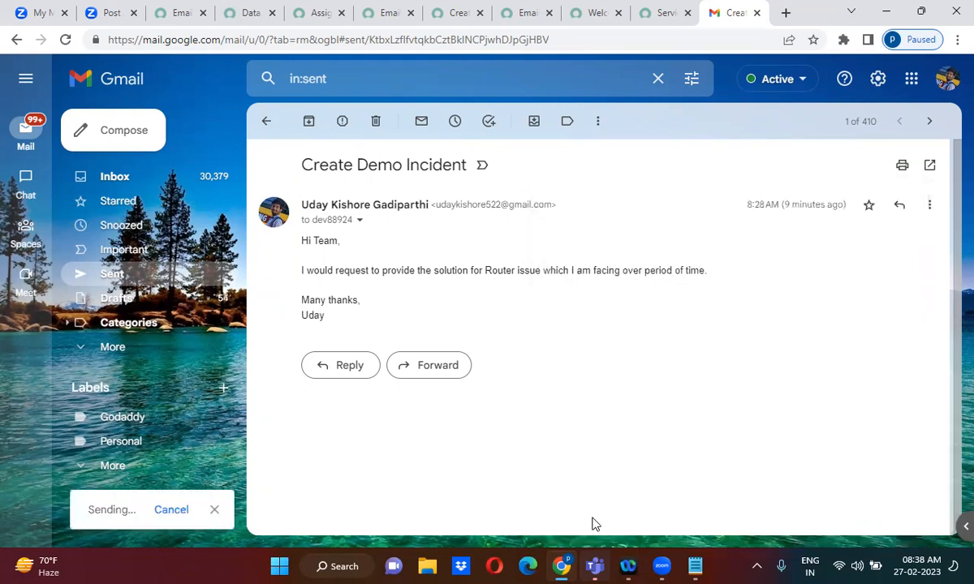
Step: Switch to the ServiceNow received emails list and filter it additionally to emails created on Last 15 minutes
{"action": "left_click", "coordinate": [180, 10]}
{"action": "left_click", "coordinate": [410, 116]}
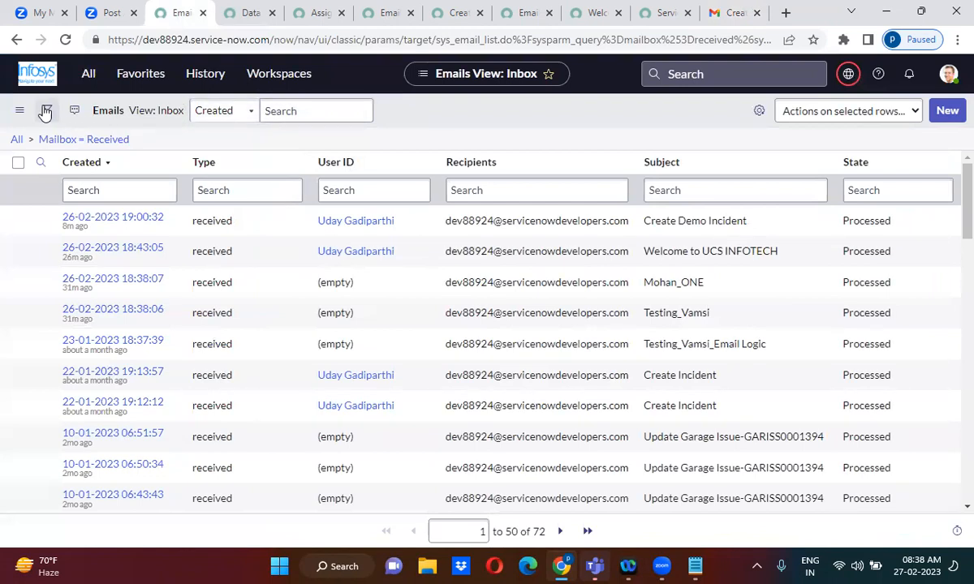
{"action": "left_click", "coordinate": [47, 111]}
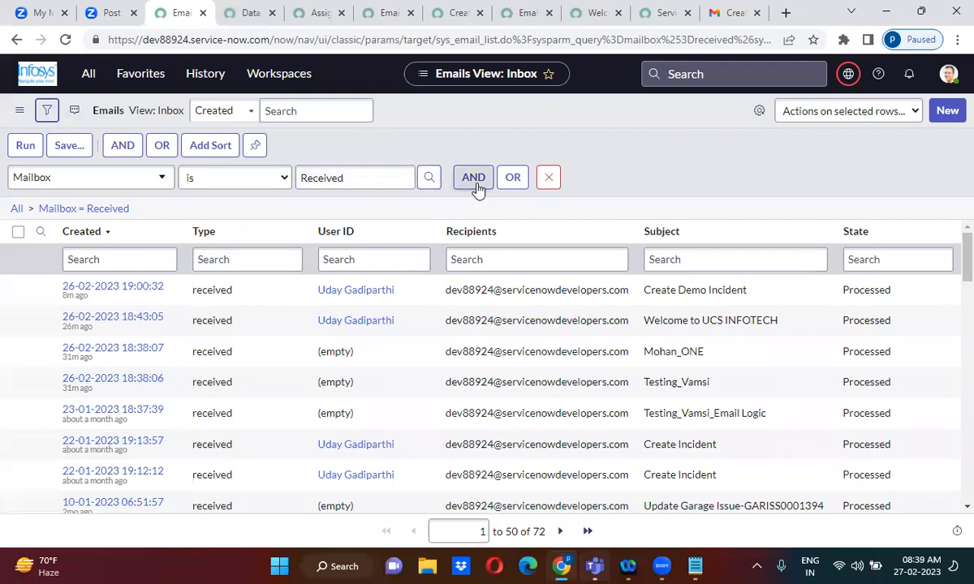
{"action": "left_click", "coordinate": [474, 180]}
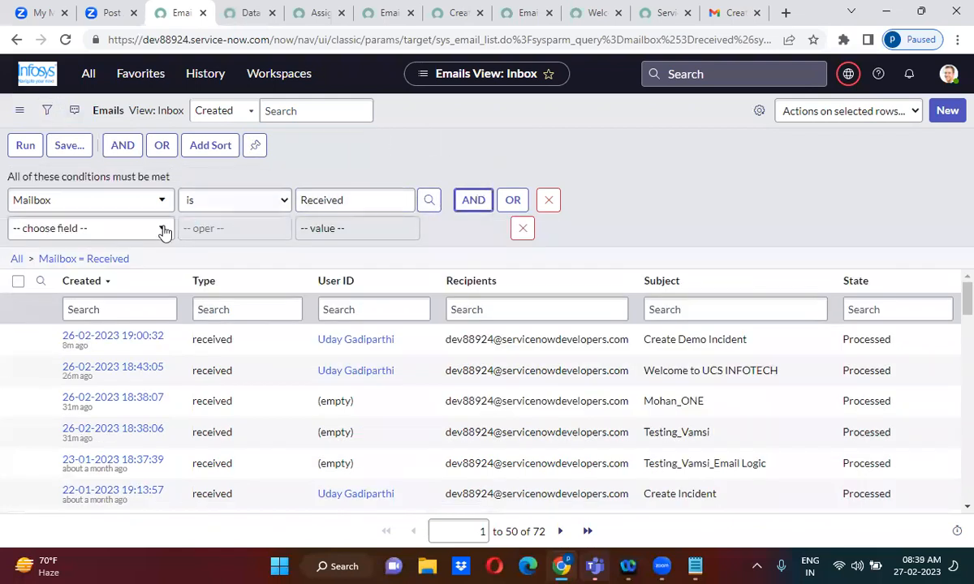
{"action": "left_click", "coordinate": [87, 231]}
{"action": "type", "text": "c"}
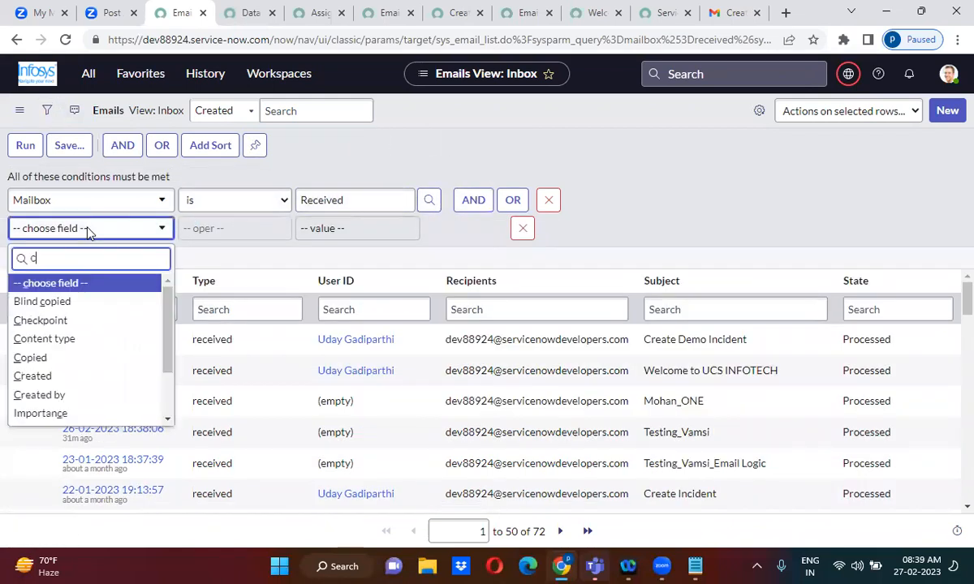
{"action": "type", "text": "rea"}
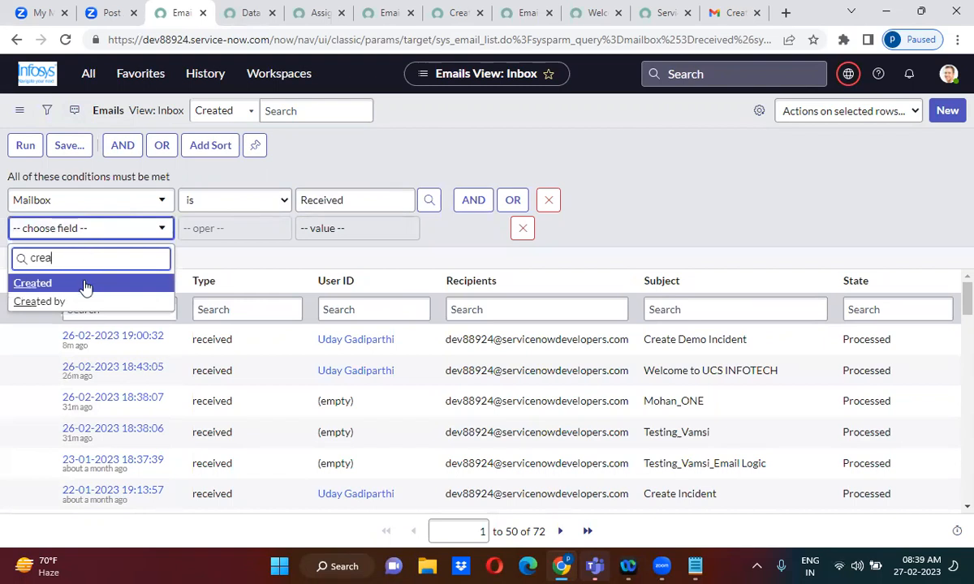
{"action": "left_click", "coordinate": [85, 284]}
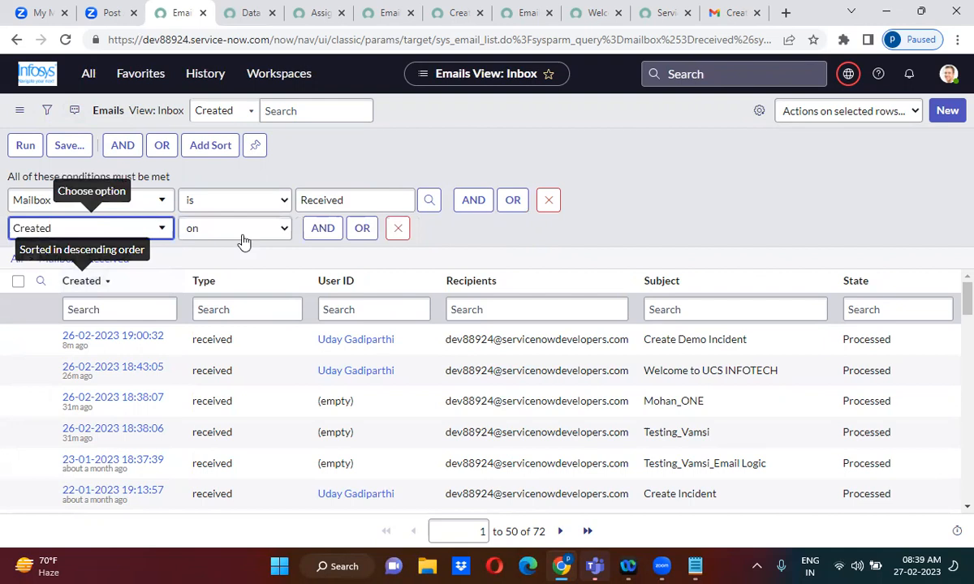
{"action": "left_click", "coordinate": [323, 235]}
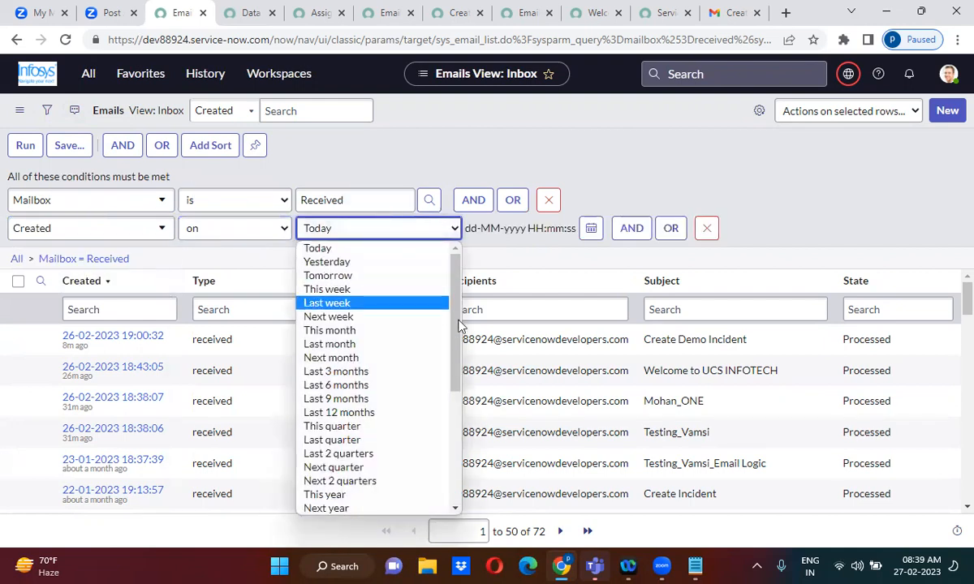
{"action": "left_click_drag", "start_coordinate": [459, 268], "coordinate": [458, 451]}
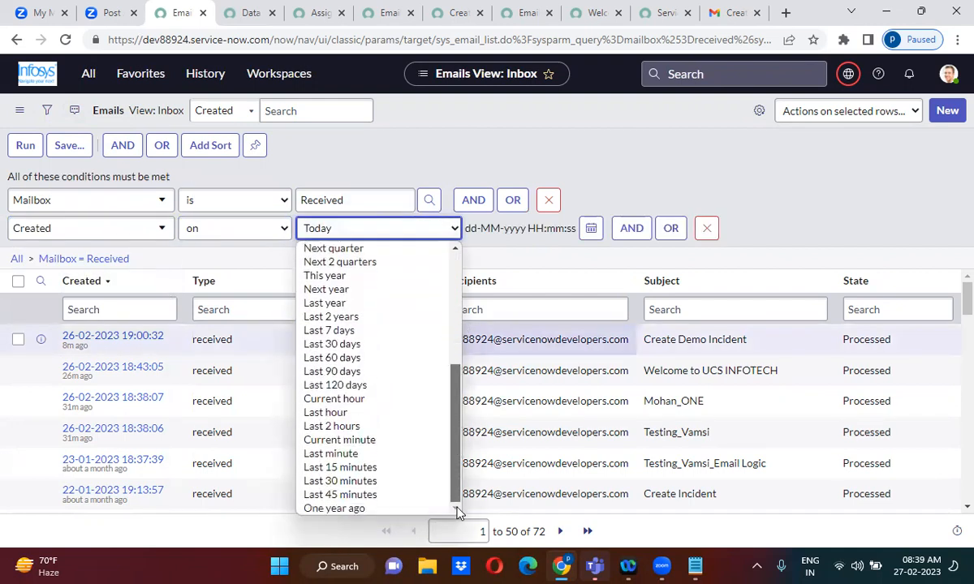
{"action": "left_click", "coordinate": [354, 469]}
{"action": "left_click", "coordinate": [18, 146]}
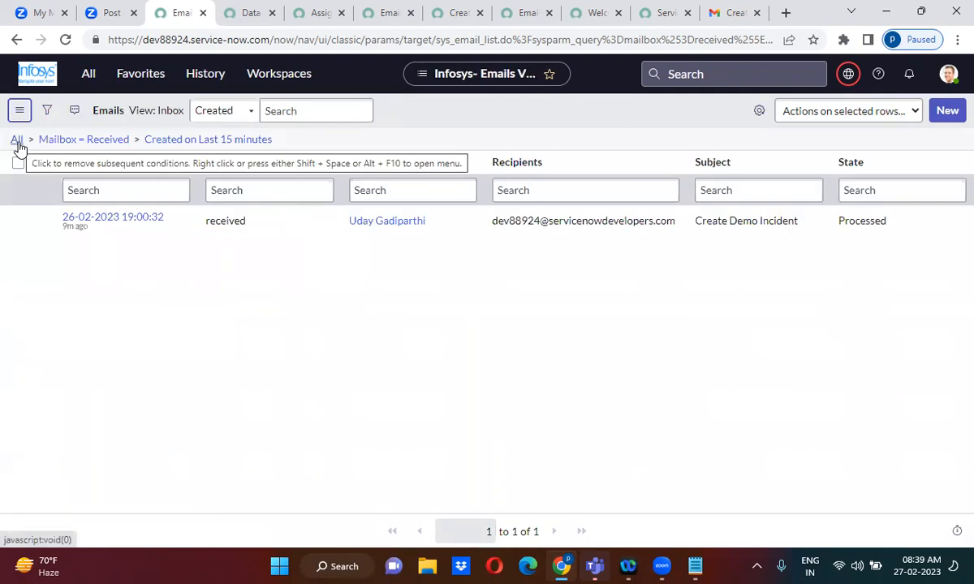
Step: Refresh the filtered received emails list repeatedly to check whether the newly sent email has arrived
{"action": "left_click", "coordinate": [250, 145]}
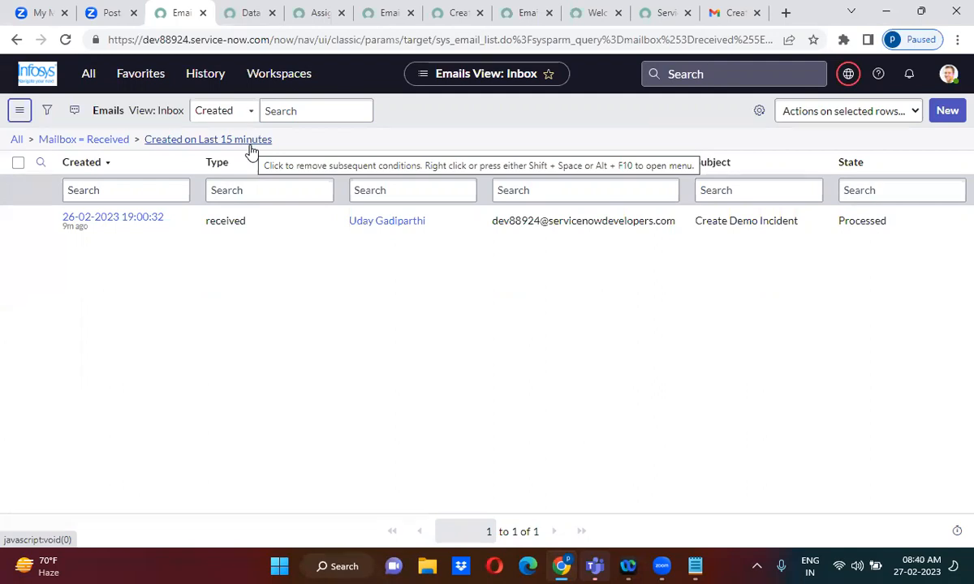
{"action": "left_click", "coordinate": [250, 146]}
{"action": "left_click", "coordinate": [252, 148]}
{"action": "left_click", "coordinate": [237, 139]}
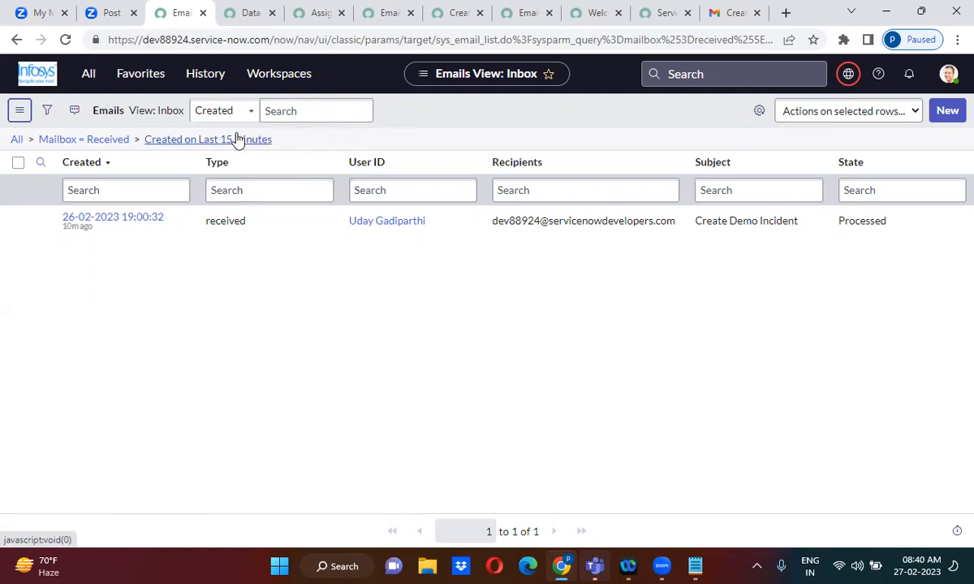
{"action": "left_click", "coordinate": [237, 140]}
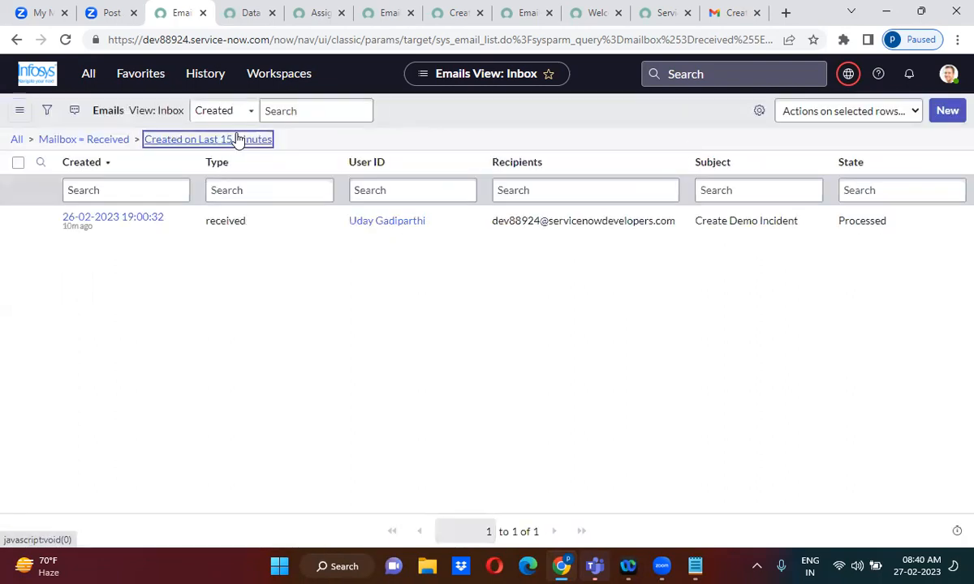
{"action": "left_click", "coordinate": [237, 139]}
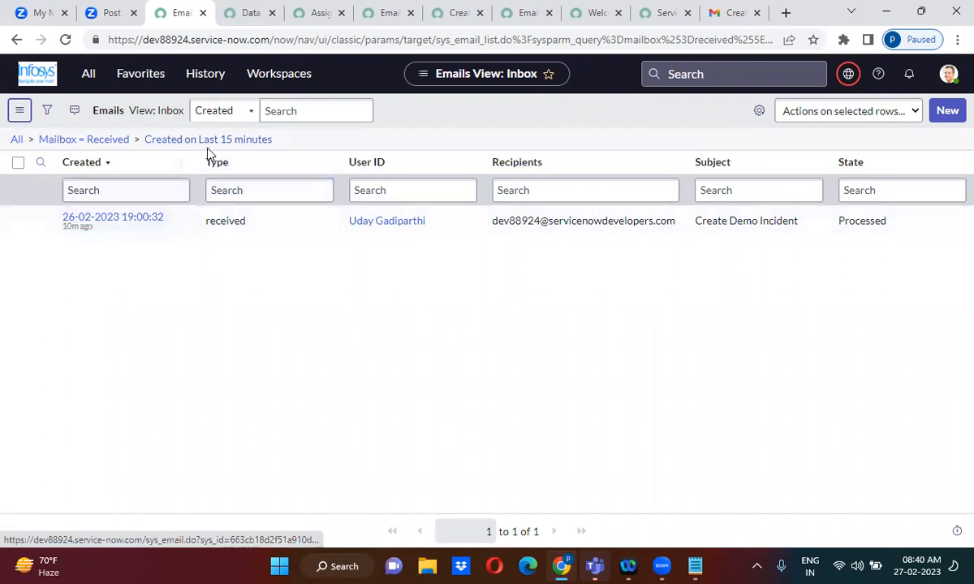
{"action": "left_click", "coordinate": [208, 144]}
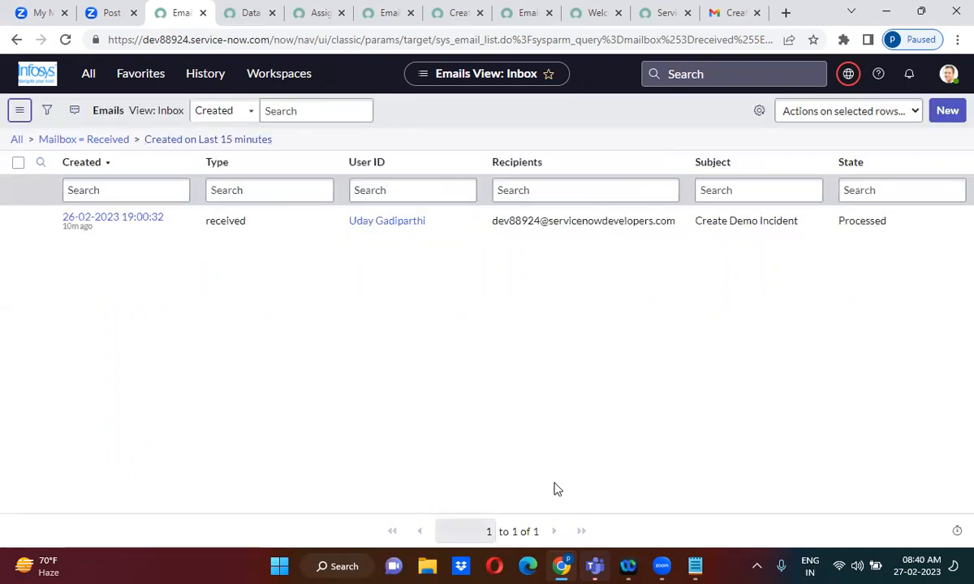
Step: Open the email sender's user record separately and compare its e-mail address with the signed-in Gmail account
{"action": "left_click", "coordinate": [387, 221], "text": "ctrl"}
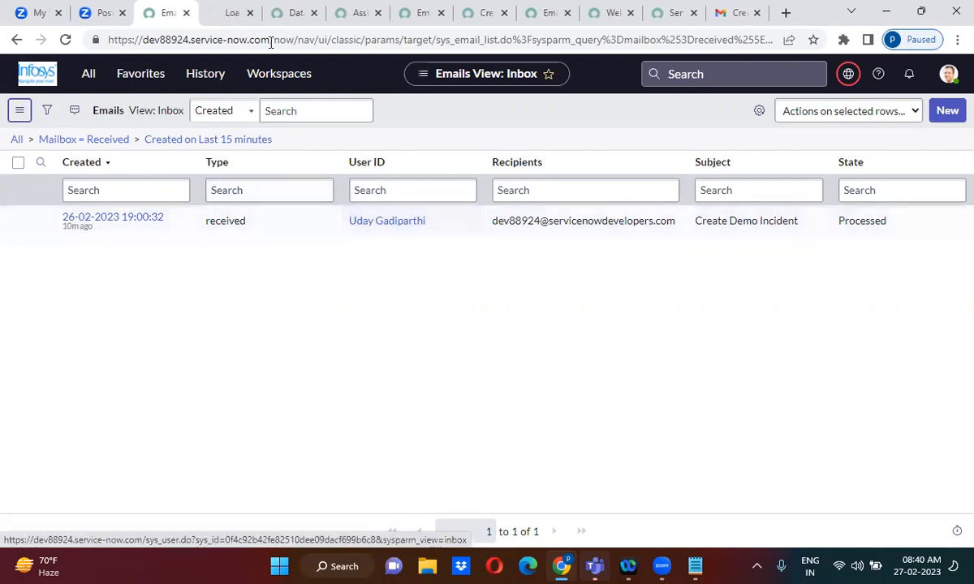
{"action": "left_click", "coordinate": [230, 10]}
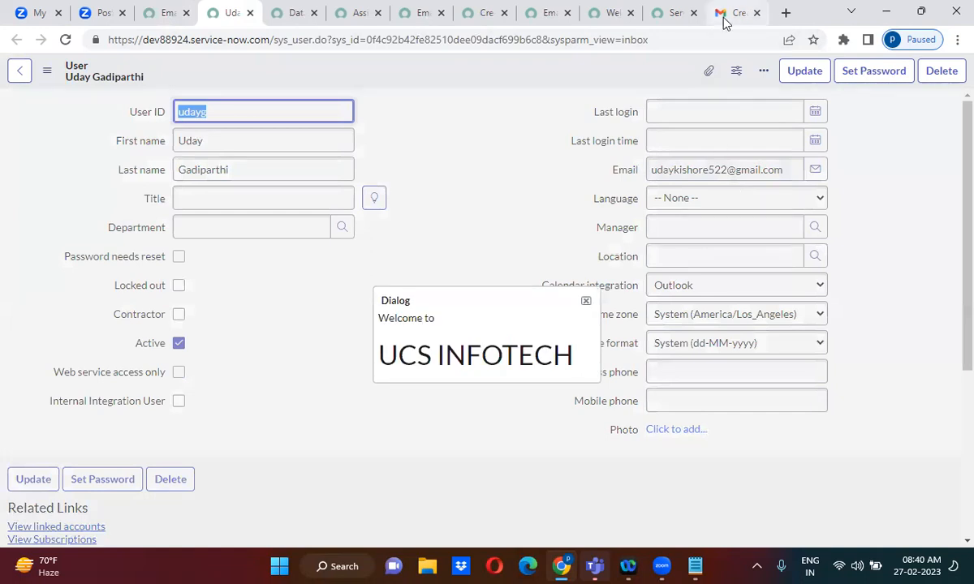
{"action": "left_click", "coordinate": [734, 13]}
{"action": "left_click", "coordinate": [949, 81]}
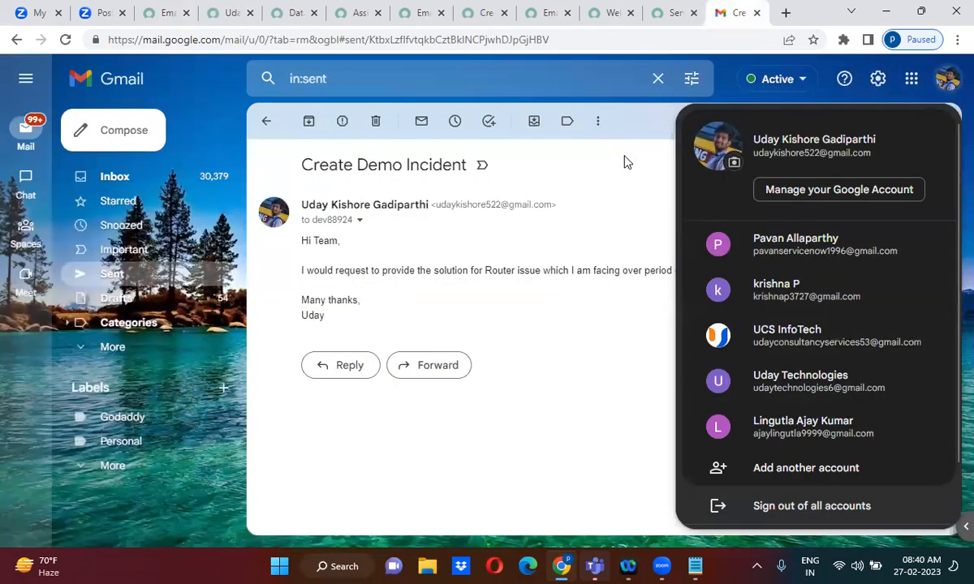
{"action": "left_click", "coordinate": [590, 152]}
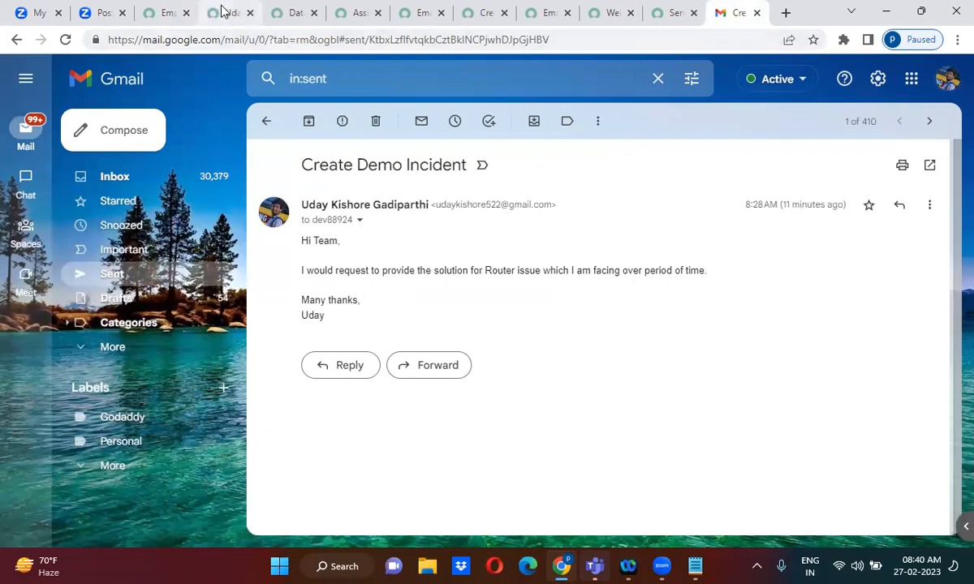
Step: Return to the received emails list, refresh it, and open the newest Create Demo Incident email in a separate tab
{"action": "left_click", "coordinate": [163, 8]}
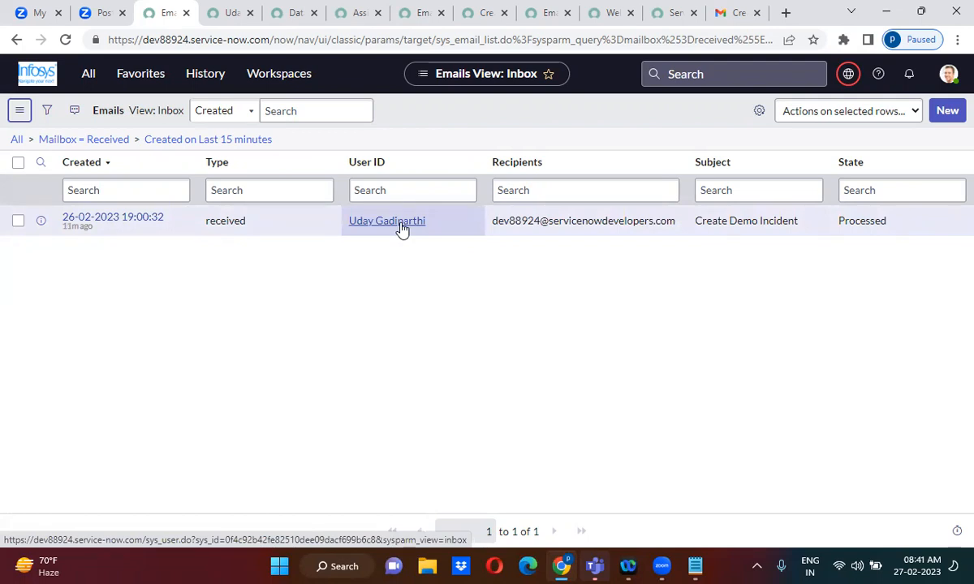
{"action": "left_click", "coordinate": [243, 146]}
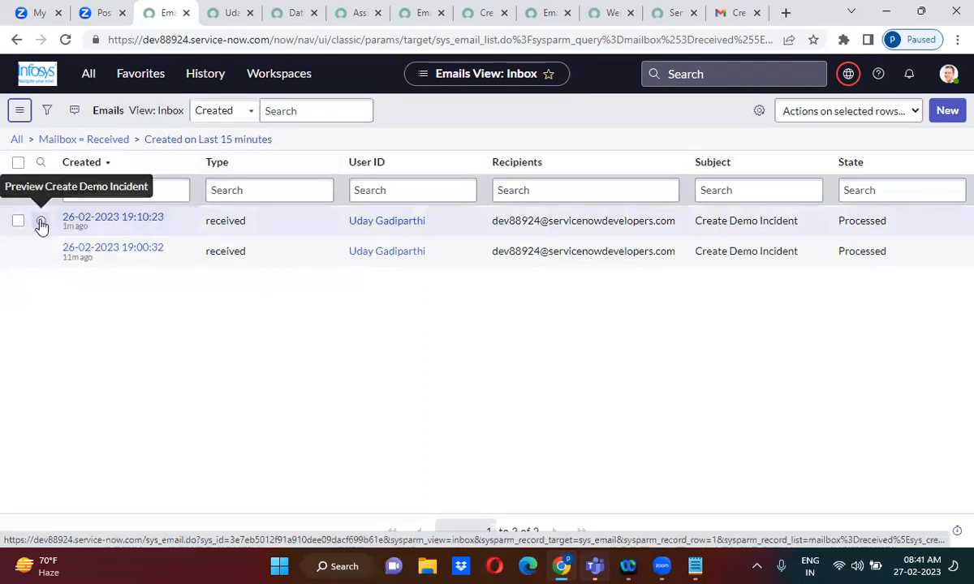
{"action": "right_click", "coordinate": [41, 226]}
{"action": "left_click", "coordinate": [69, 231]}
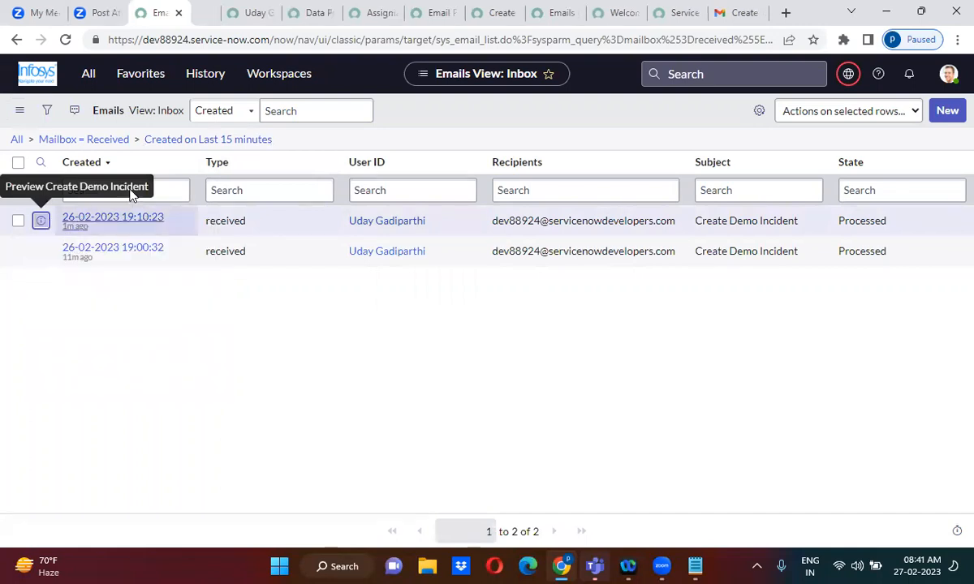
{"action": "left_click", "coordinate": [207, 10]}
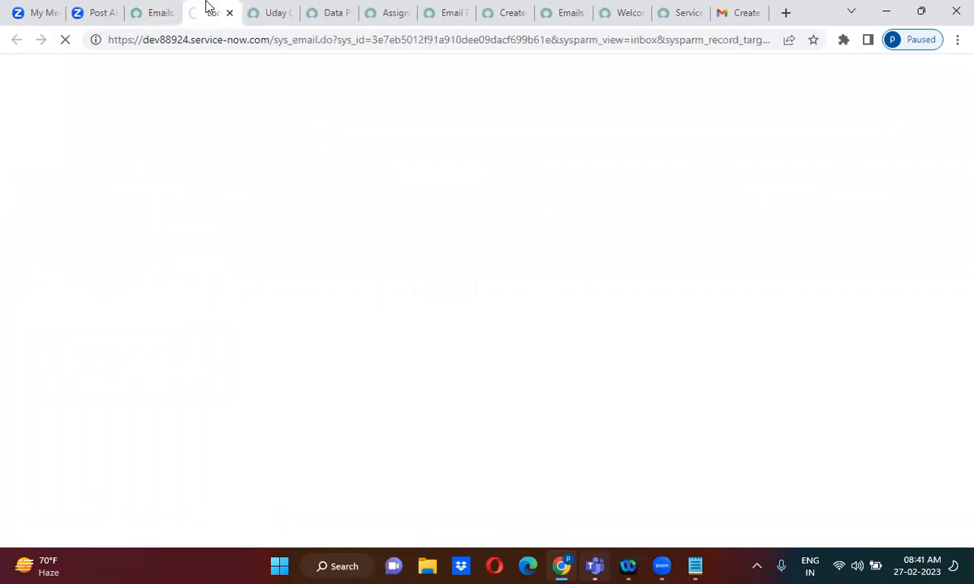